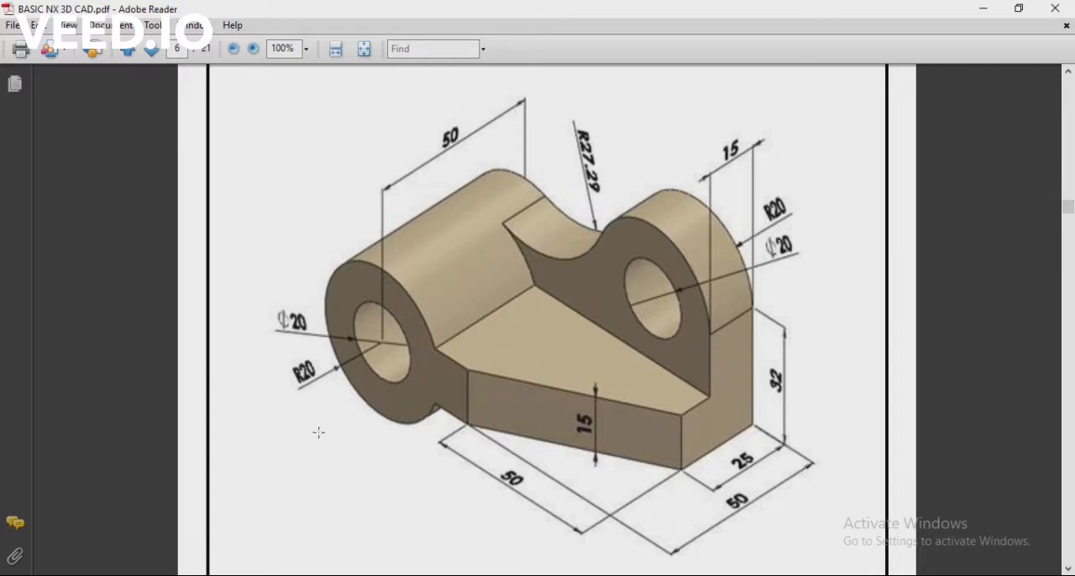
# Mark the front boss's radius and hole diameter in the PDF drawing, switch to NX, and start a sketch on the XZ plane
pyautogui.moveTo(280, 351); pyautogui.dragTo(333, 412)
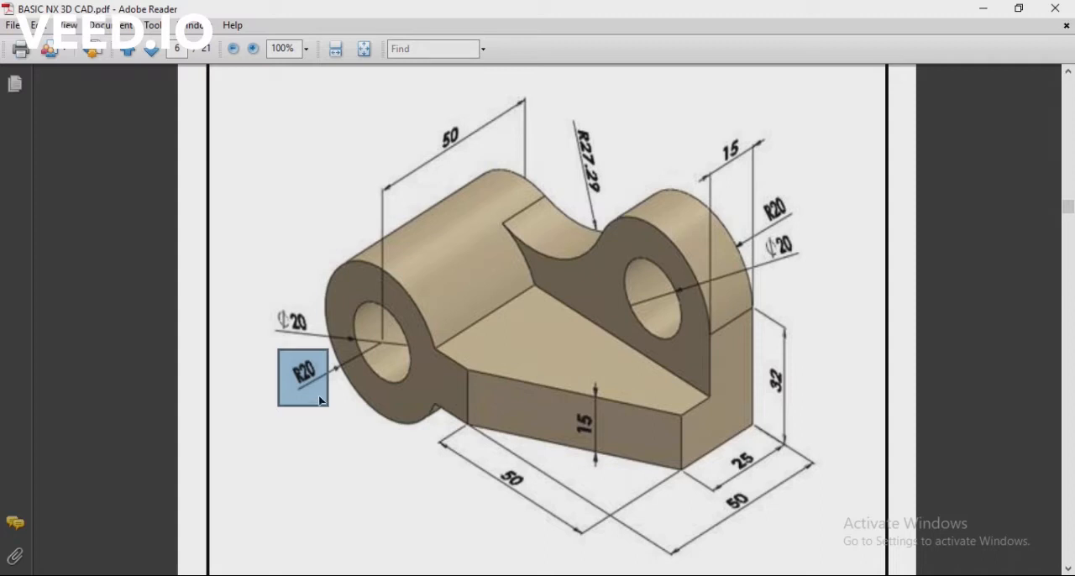
pyautogui.moveTo(291, 335); pyautogui.dragTo(323, 343)
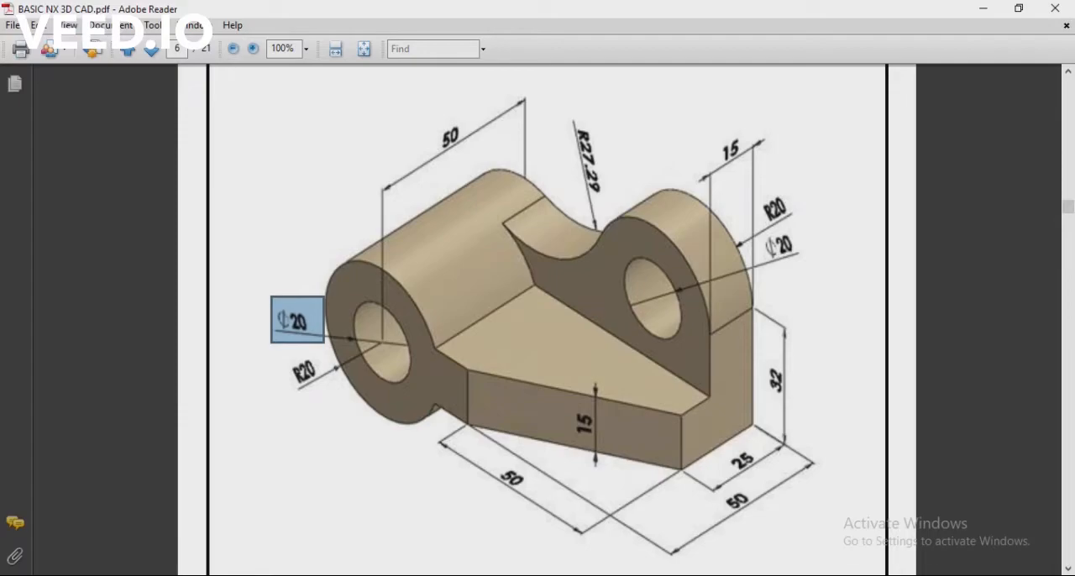
pyautogui.click(567, 575)
pyautogui.click(23, 66)
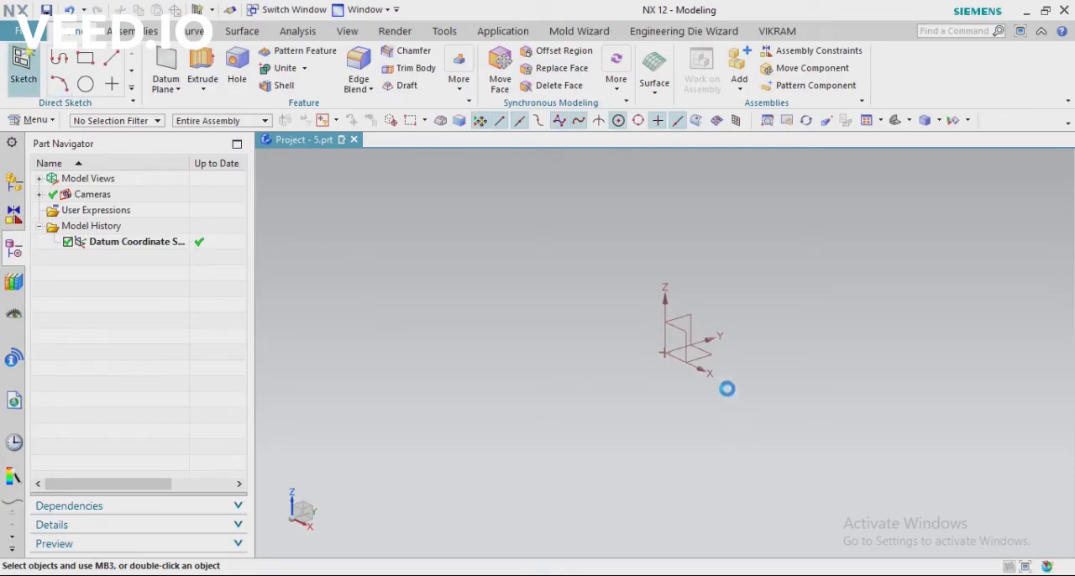
pyautogui.click(240, 209)
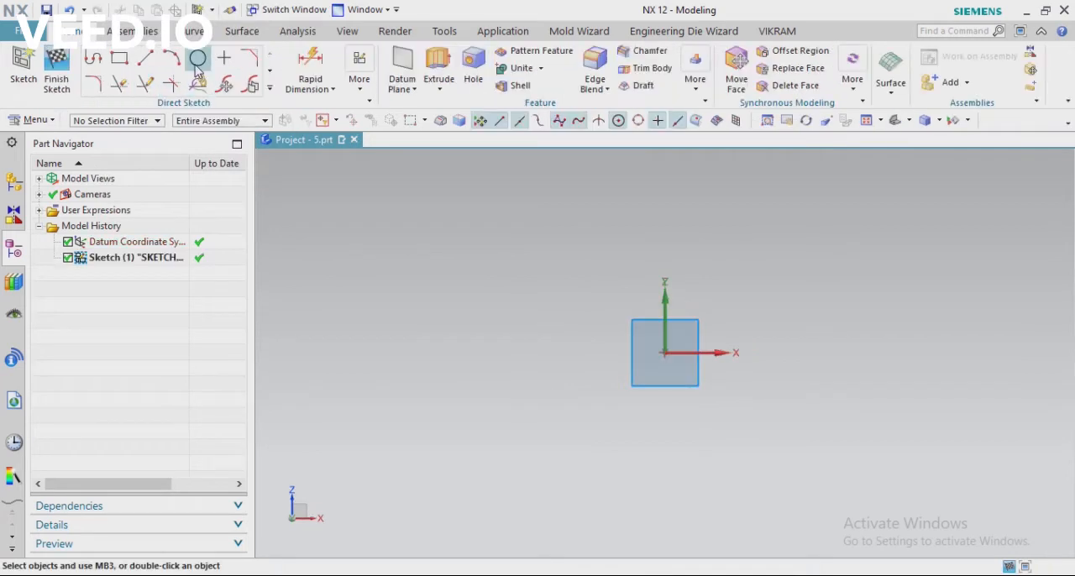
# Draw a 40 mm diameter circle centred on the sketch origin
pyautogui.click(199, 59)
pyautogui.click(116, 52)
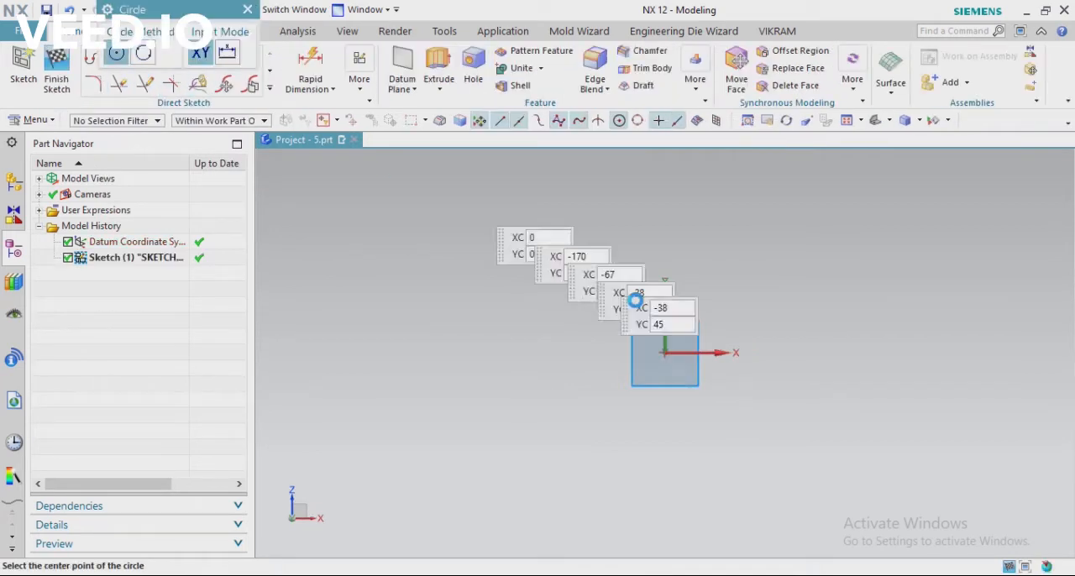
pyautogui.click(664, 353)
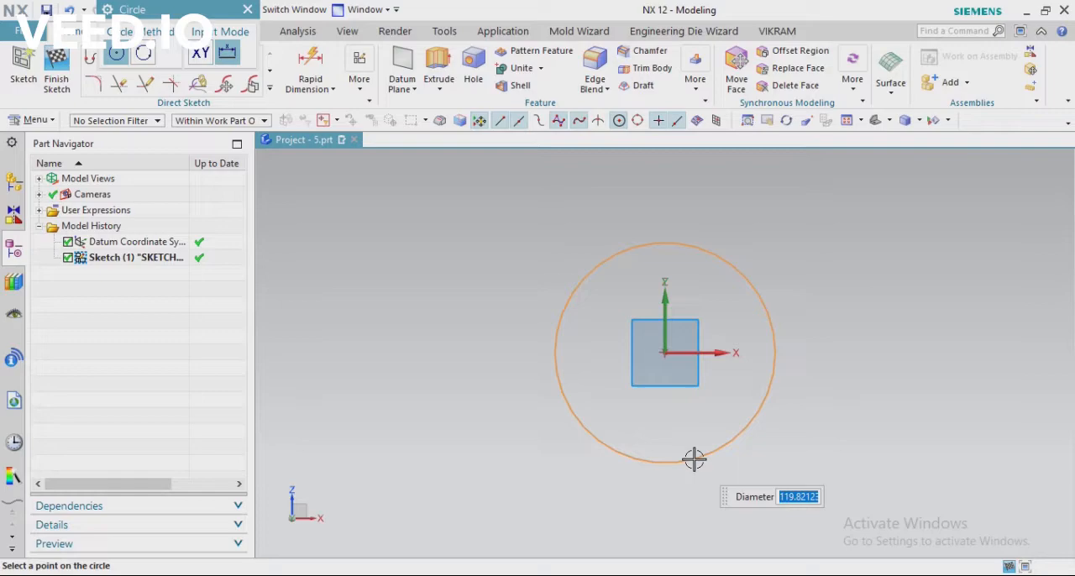
pyautogui.hotkey('alt', 'Tab')
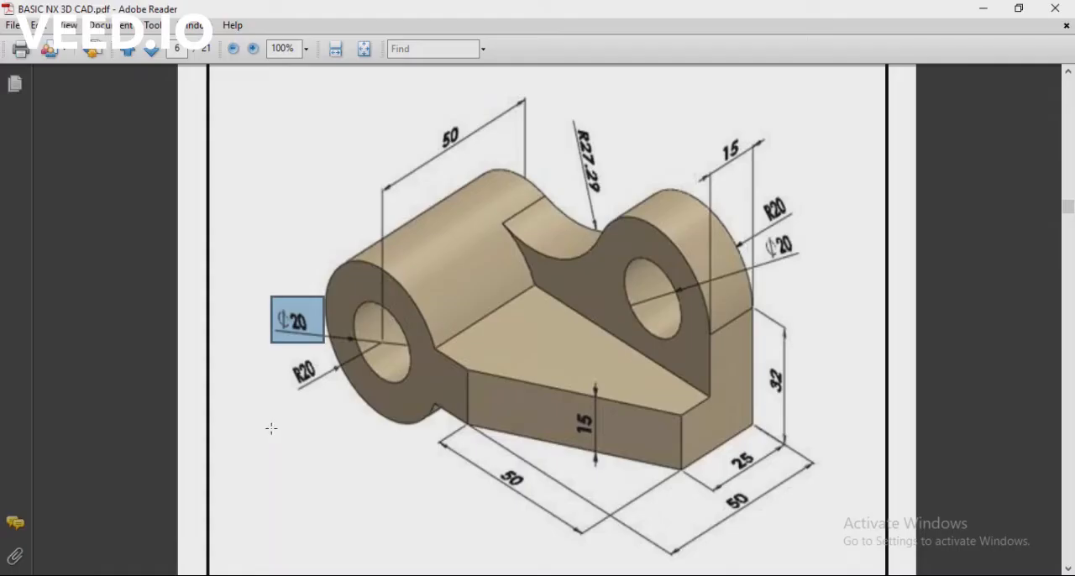
pyautogui.hotkey('alt', 'Tab')
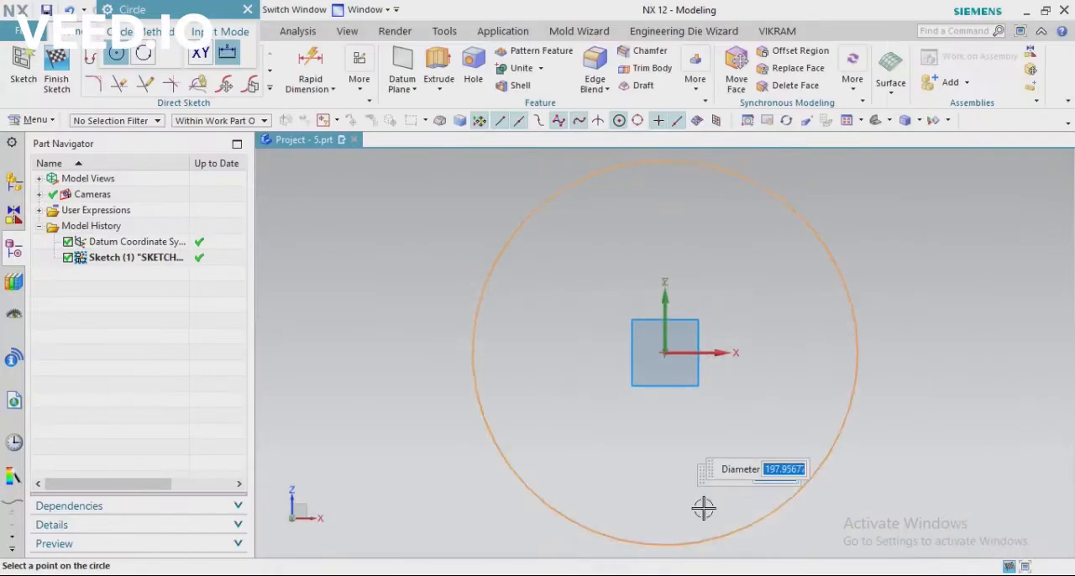
pyautogui.write('40')
pyautogui.press('Return')
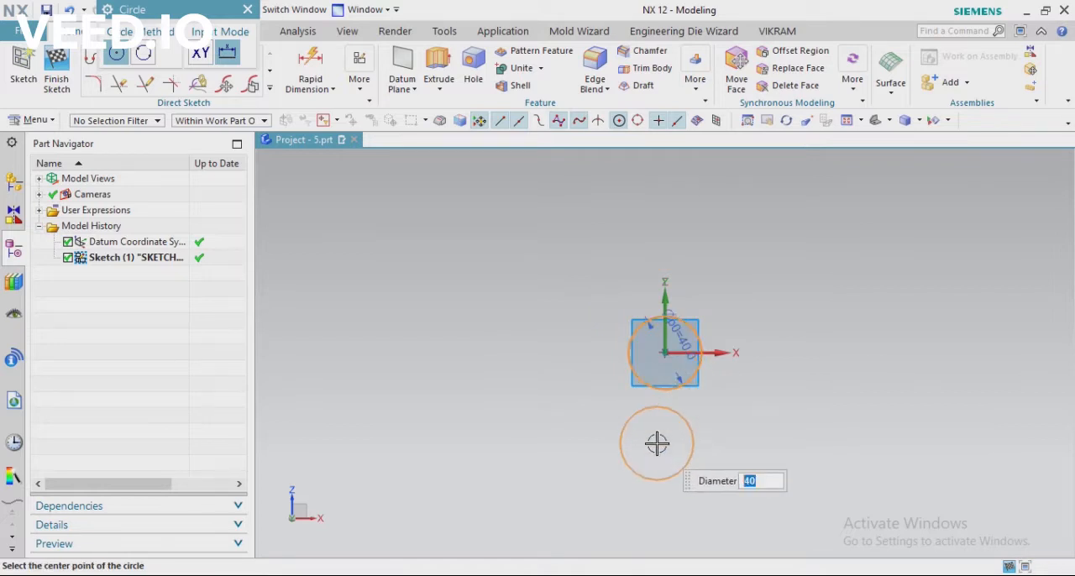
# Add a concentric 20 mm diameter circle at the sketch origin for the hole
pyautogui.press('Return')
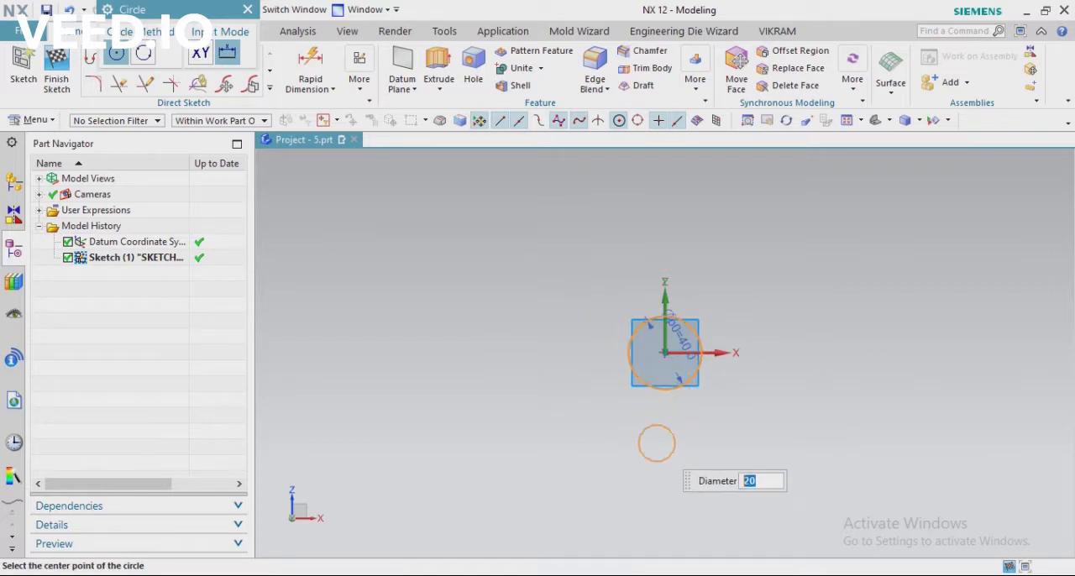
pyautogui.click(665, 356)
pyautogui.scroll(5, 733, 345)
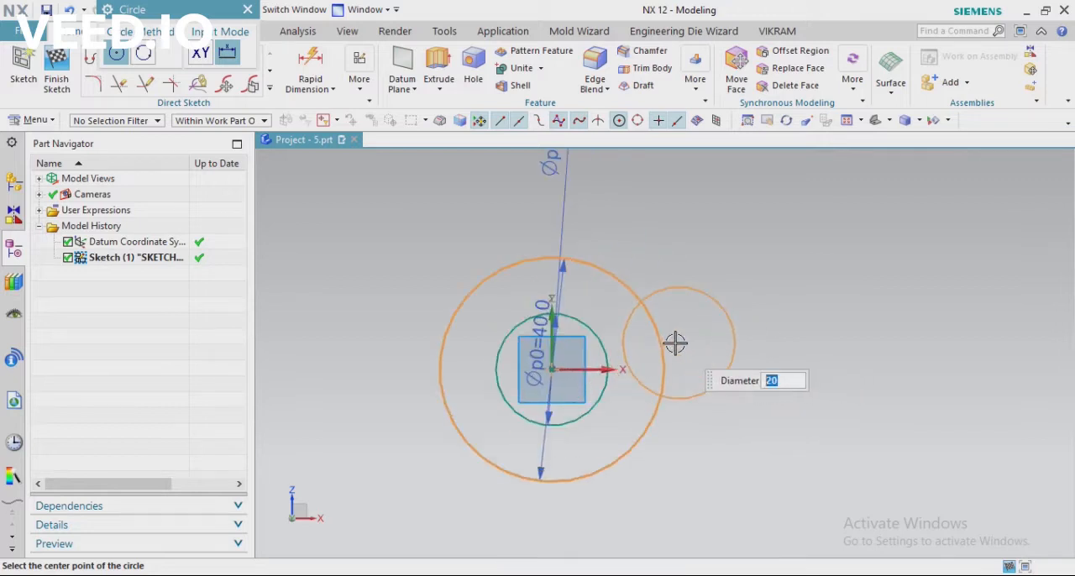
pyautogui.press('Escape')
pyautogui.scroll(-2, 430, 305)
pyautogui.scroll(3, 641, 343)
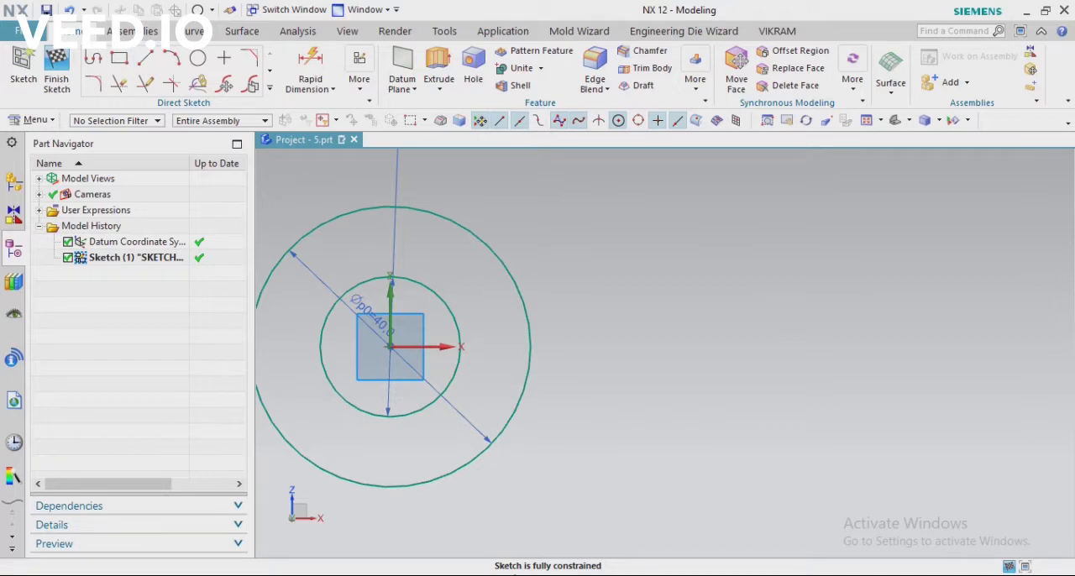
pyautogui.hotkey('alt', 'Tab')
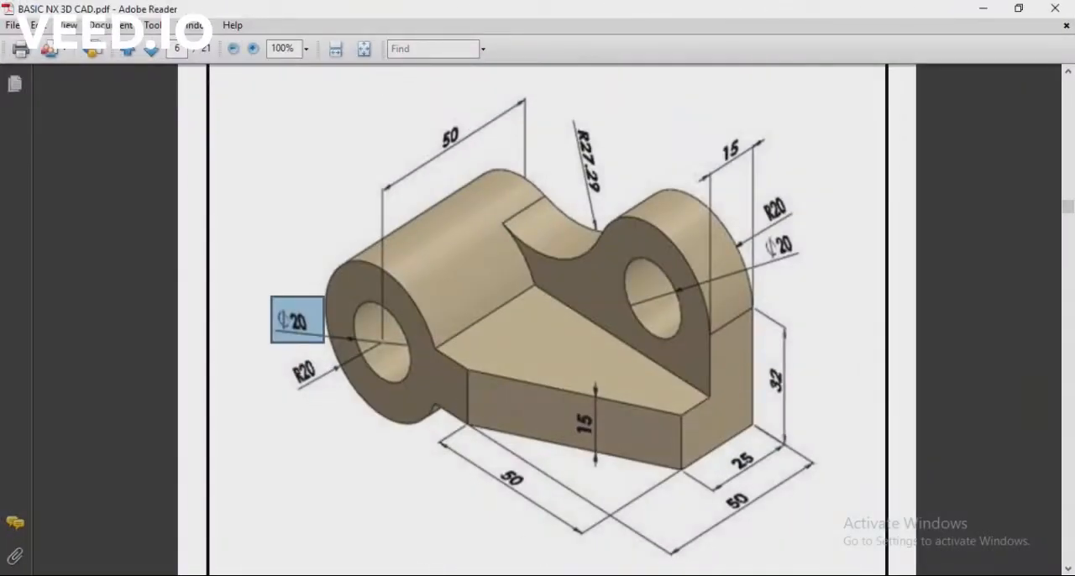
pyautogui.moveTo(449, 571)
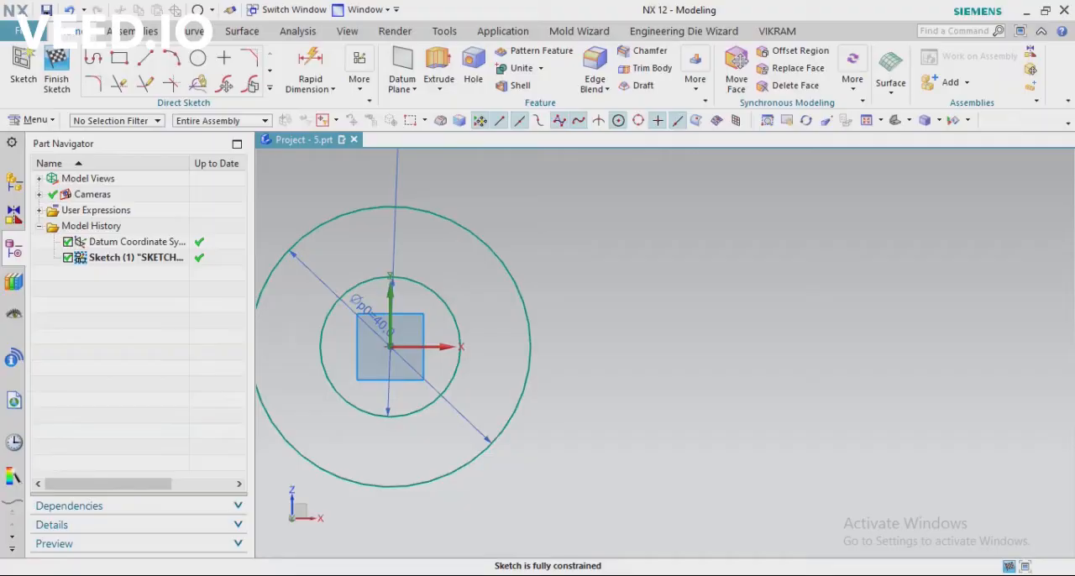
pyautogui.scroll(3, 367, 269)
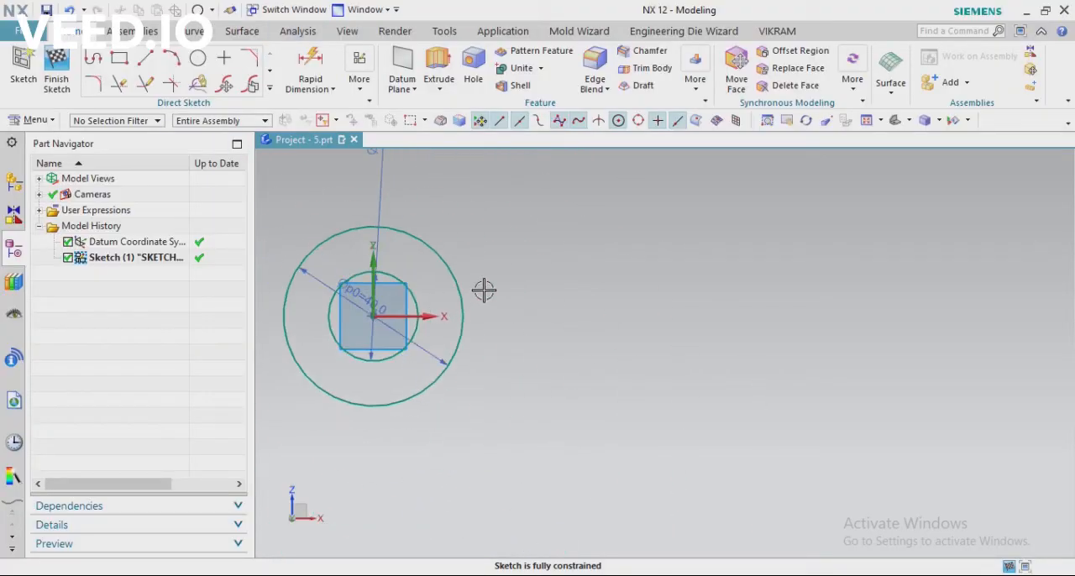
pyautogui.scroll(-3, 485, 291)
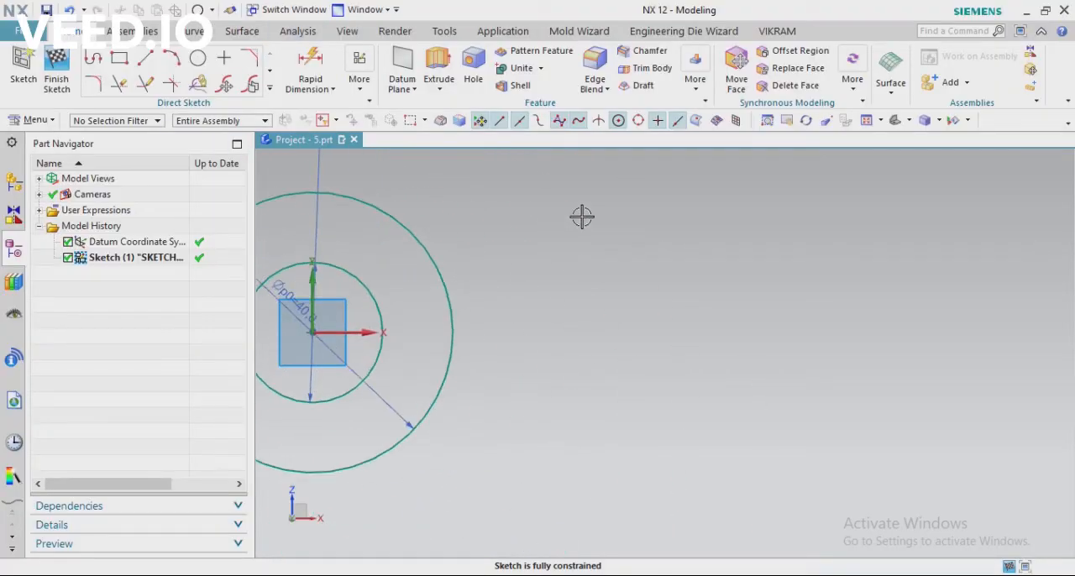
pyautogui.click(93, 58)
pyautogui.click(449, 290)
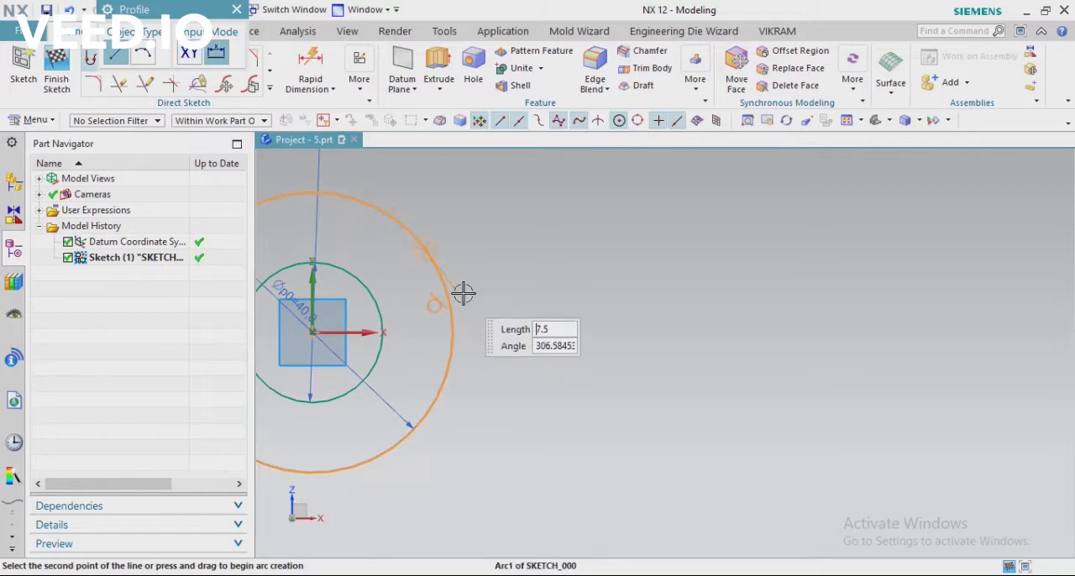
pyautogui.press('Escape')
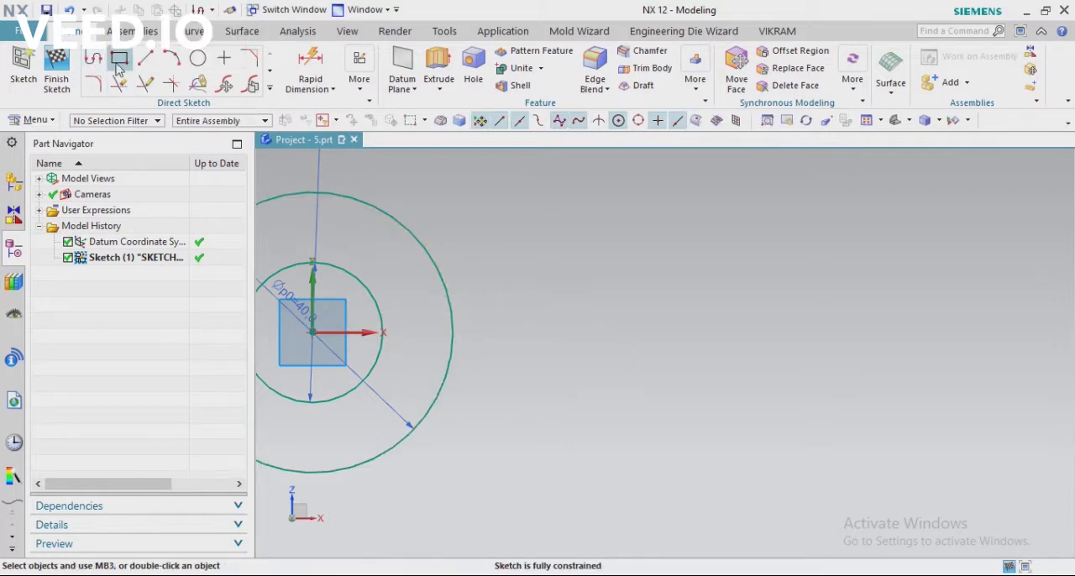
# Sketch a rectangle about 63 mm wide and 15 mm high, extending along X from the vertical axis inside the inner circle
pyautogui.click(118, 58)
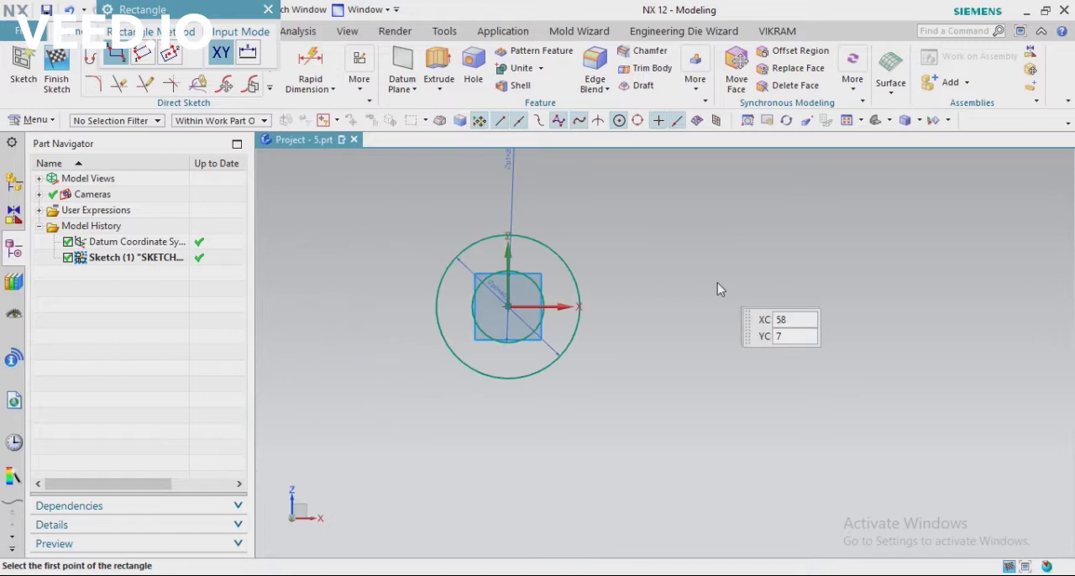
pyautogui.scroll(4, 509, 293)
pyautogui.scroll(3, 508, 283)
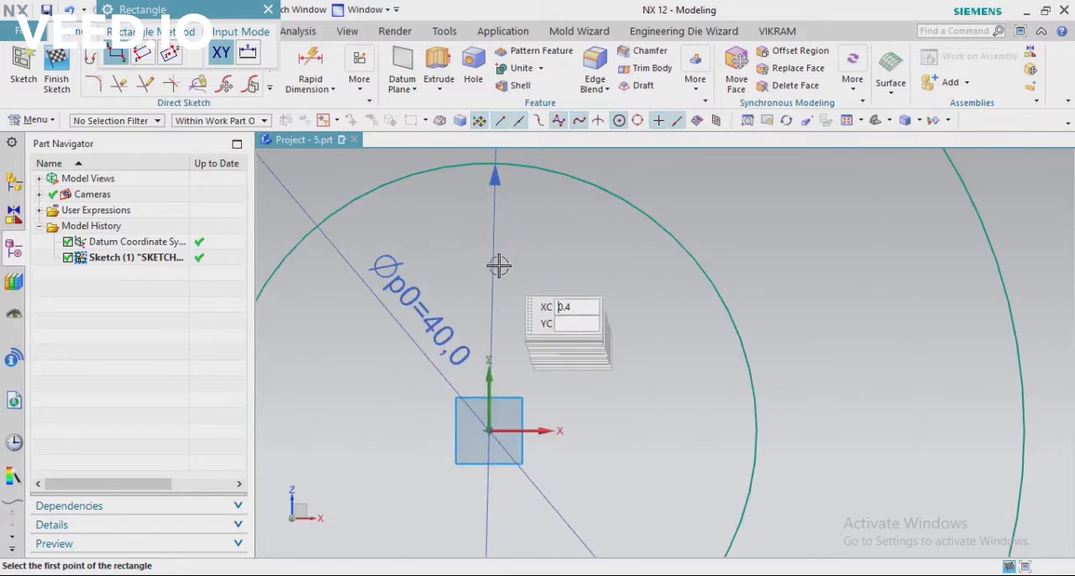
pyautogui.click(491, 223)
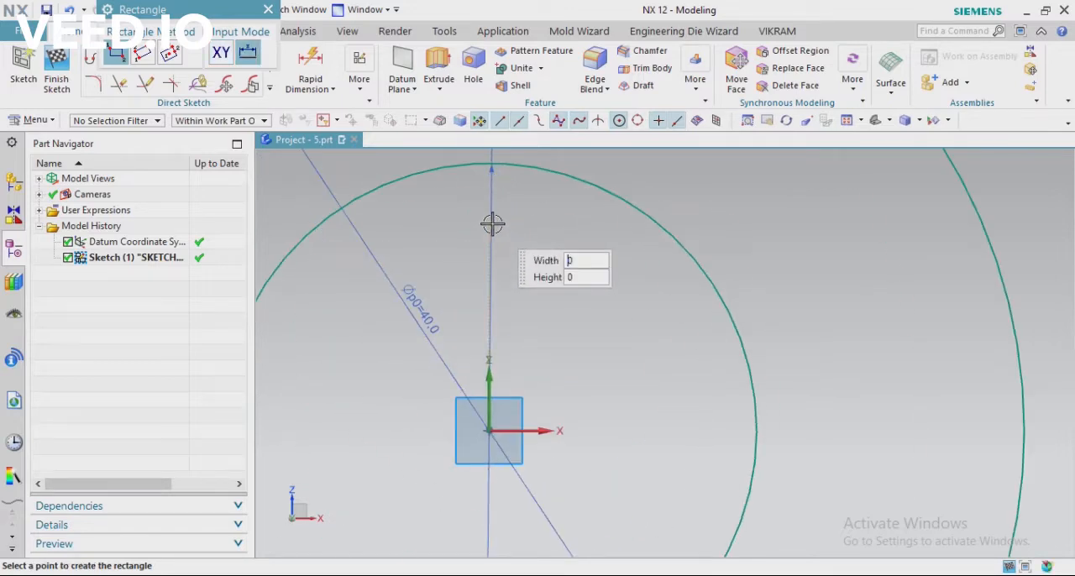
pyautogui.scroll(-7, 491, 225)
pyautogui.click(837, 297)
pyautogui.scroll(-4, 545, 352)
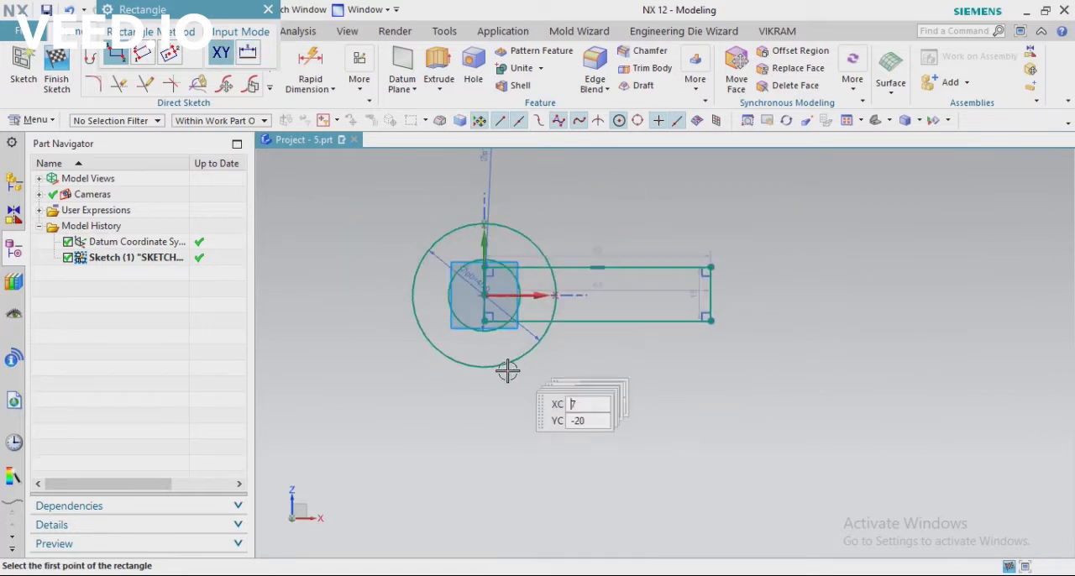
pyautogui.scroll(5, 636, 295)
pyautogui.press('Escape')
pyautogui.scroll(-4, 557, 346)
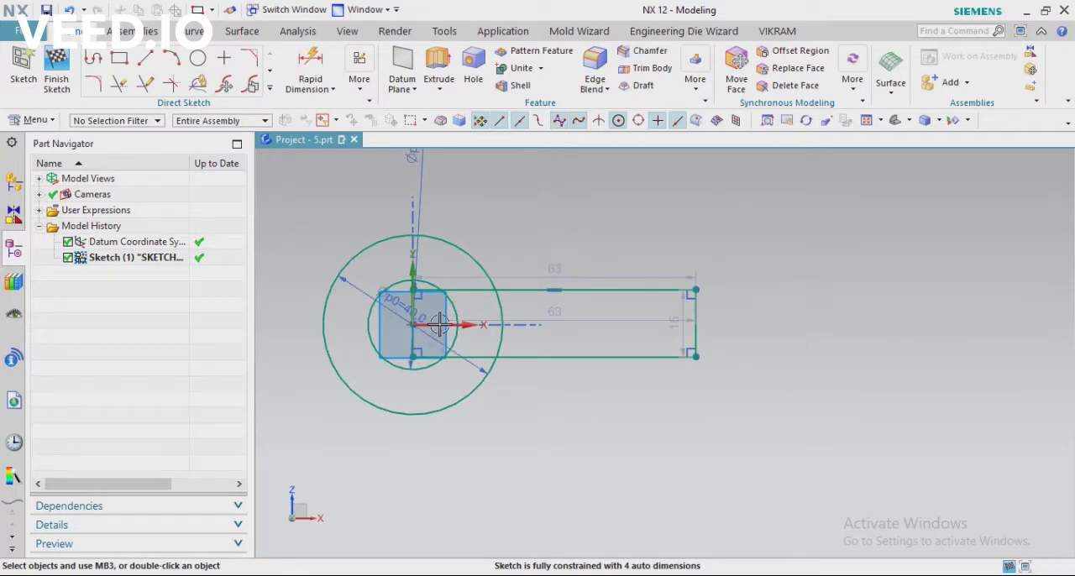
# Add a vertical driving dimension to the rectangle's end edge farthest from the circles
pyautogui.scroll(2, 487, 328)
pyautogui.click(310, 67)
pyautogui.click(813, 286)
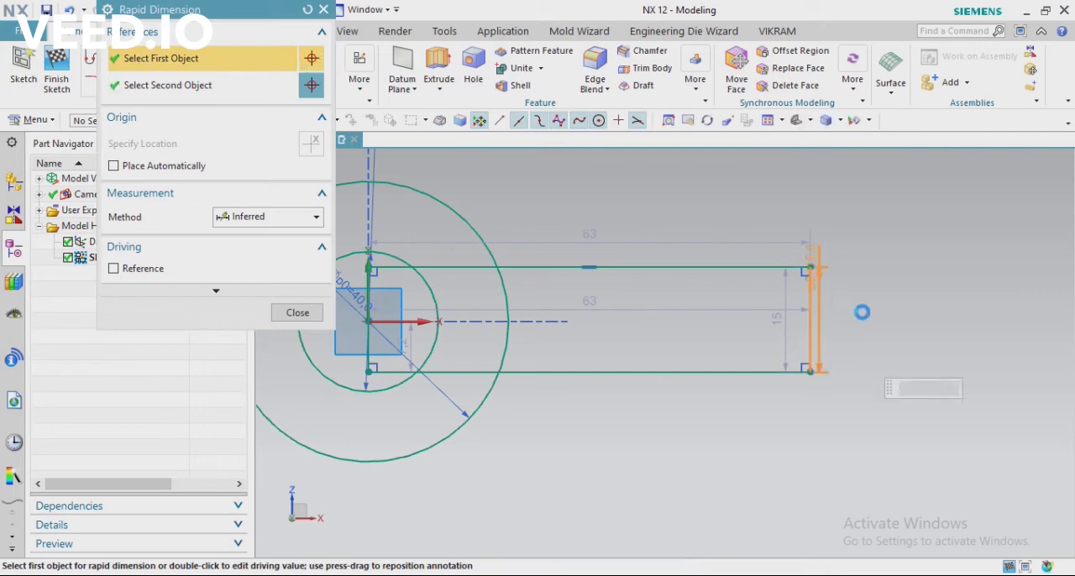
pyautogui.click(863, 312)
pyautogui.click(622, 575)
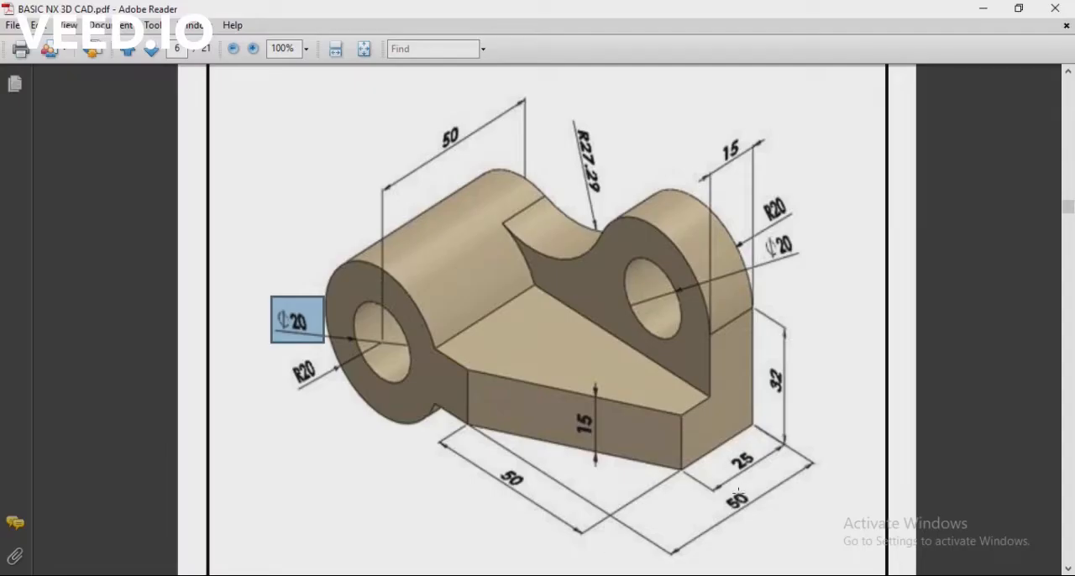
pyautogui.click(621, 575)
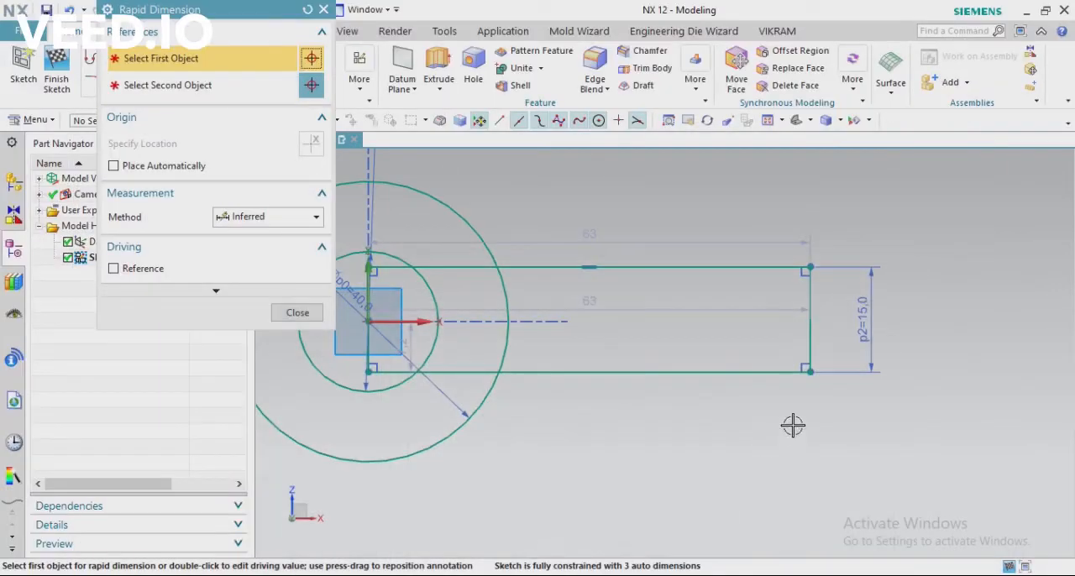
pyautogui.click(289, 316)
pyautogui.click(869, 319)
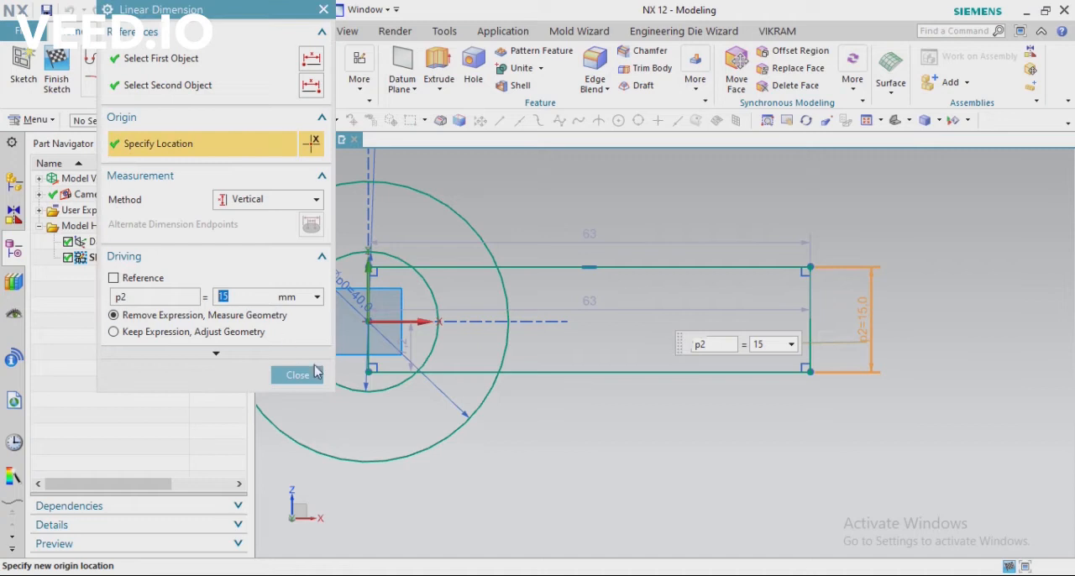
pyautogui.click(306, 374)
# Make the rectangle's upper and lower horizontal edges symmetric about the sketch's X axis
pyautogui.scroll(-2, 371, 260)
pyautogui.scroll(2, 447, 274)
pyautogui.scroll(-2, 600, 401)
pyautogui.scroll(2, 653, 350)
pyautogui.click(358, 84)
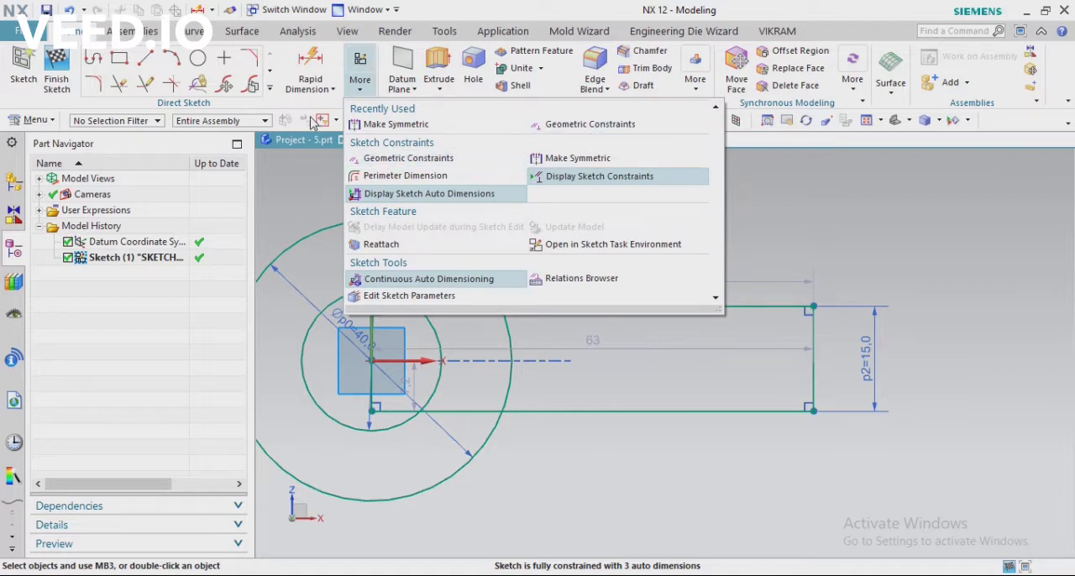
pyautogui.click(395, 124)
pyautogui.click(461, 306)
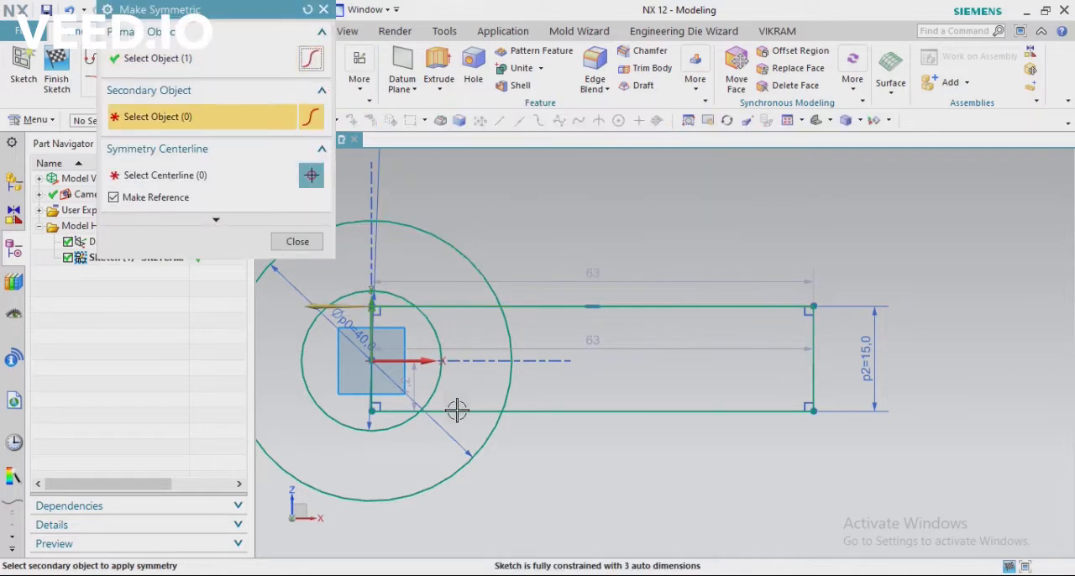
pyautogui.click(457, 411)
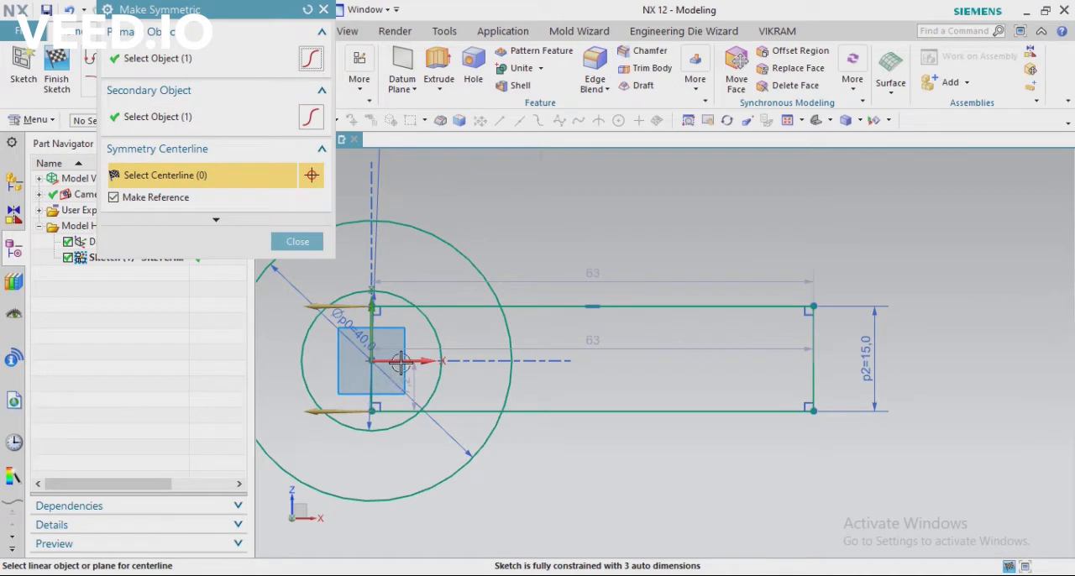
pyautogui.click(401, 361)
pyautogui.click(297, 241)
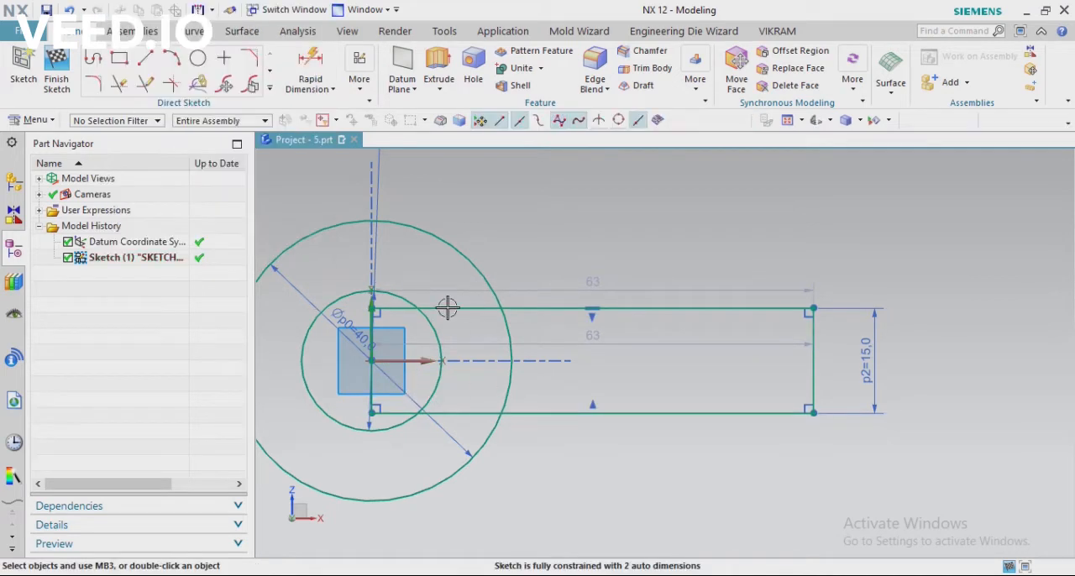
pyautogui.scroll(-2, 448, 308)
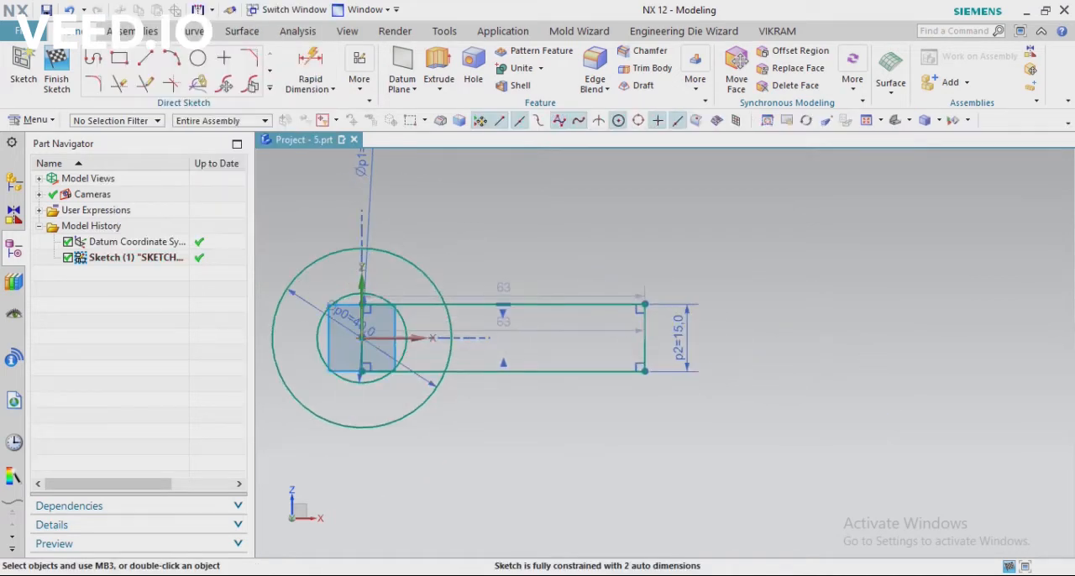
# Dimension the rectangle's end edge farthest from the circles to the outer circle and set the distance to 70 mm
pyautogui.hotkey('alt', 'Tab')
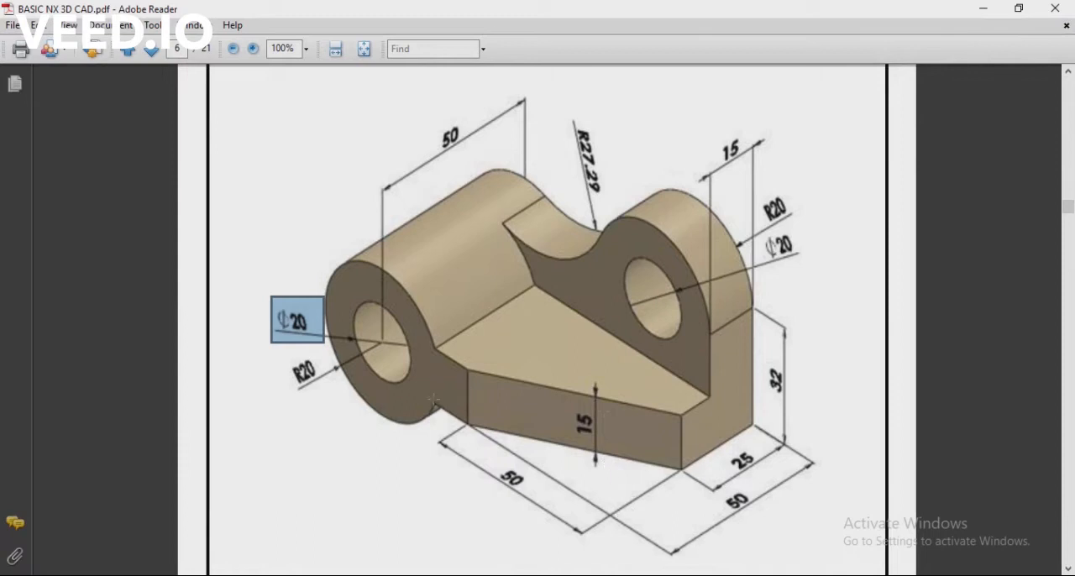
pyautogui.hotkey('alt', 'Tab')
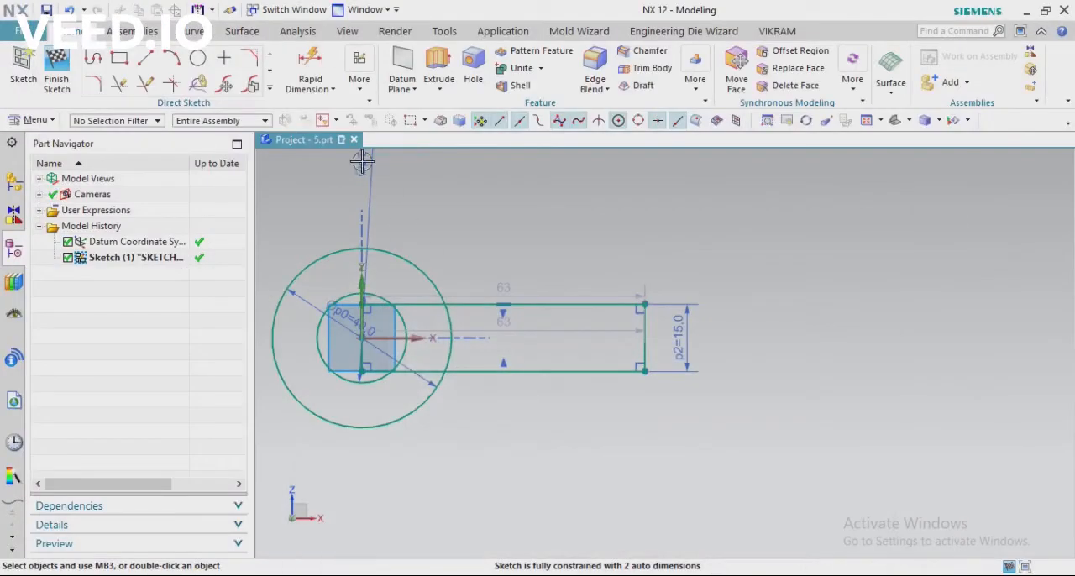
pyautogui.click(309, 72)
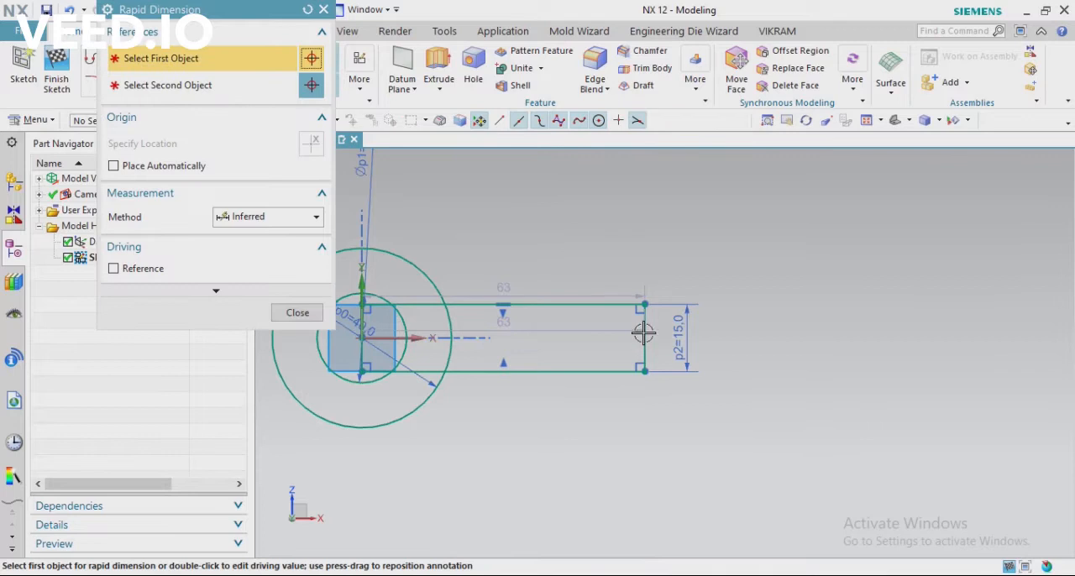
pyautogui.click(643, 329)
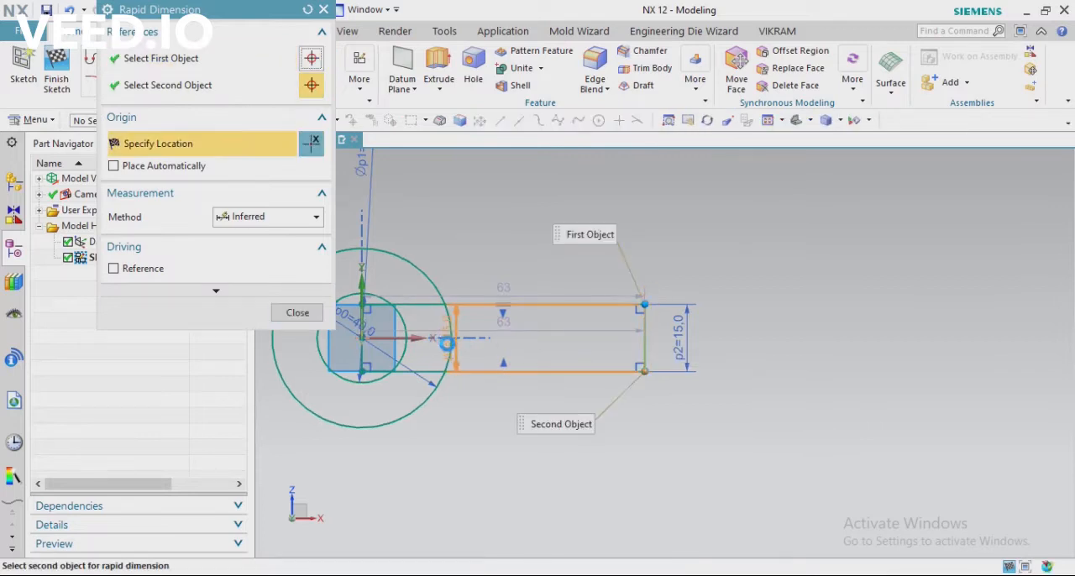
pyautogui.click(450, 343)
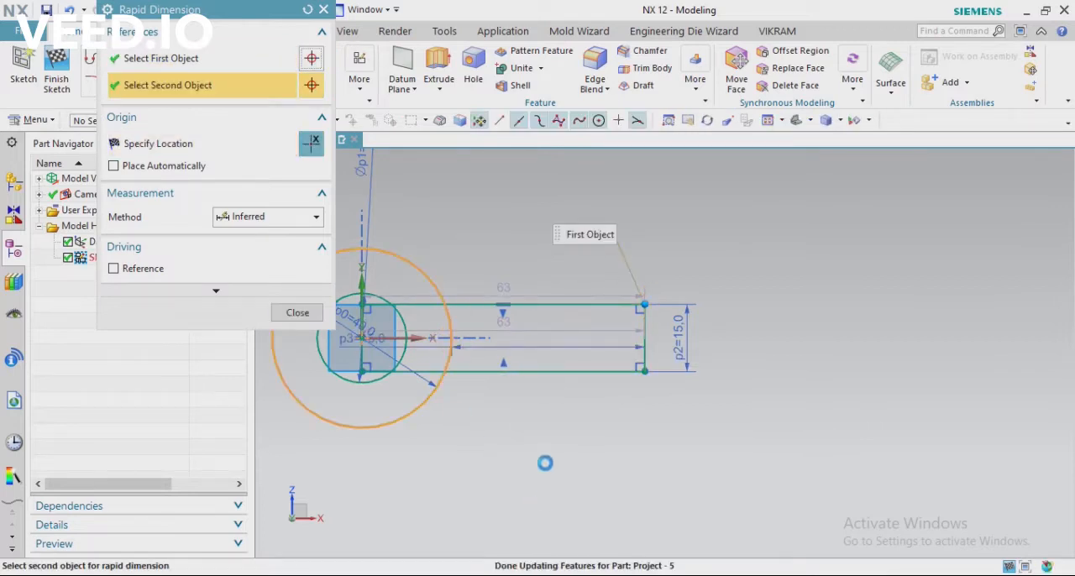
pyautogui.click(527, 430)
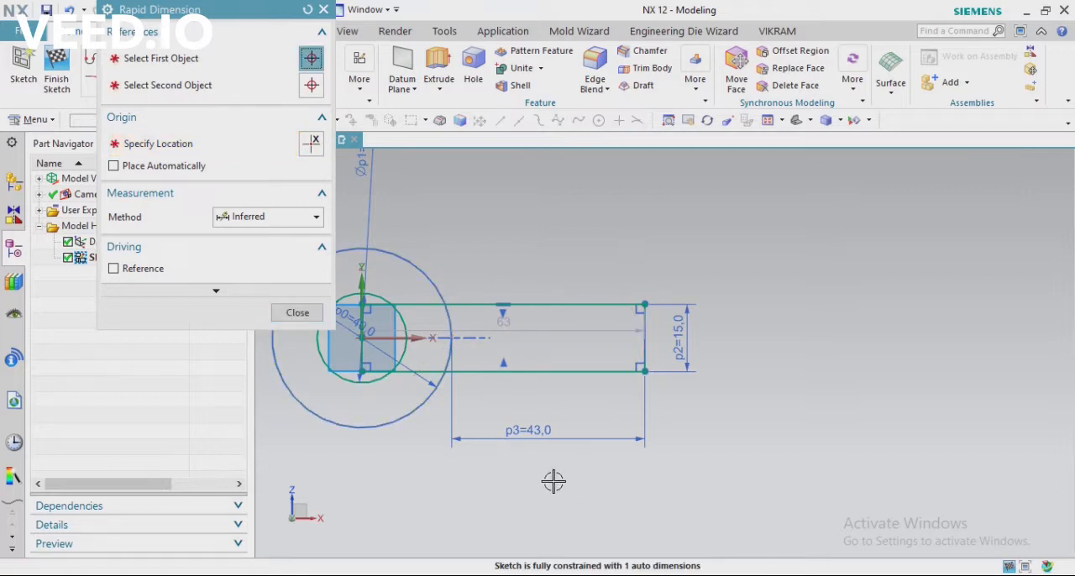
pyautogui.write('70')
pyautogui.press('Return')
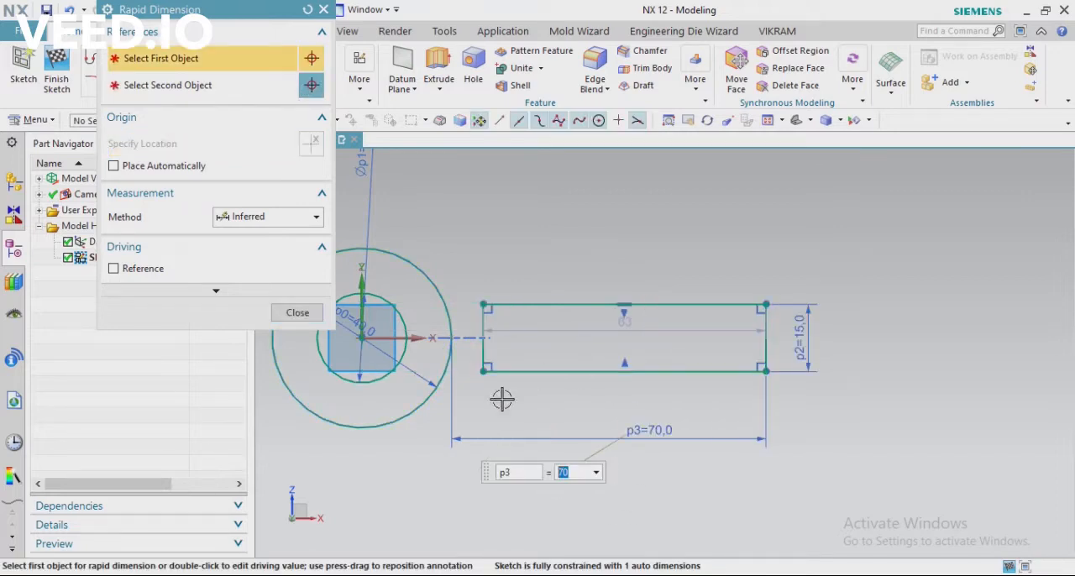
pyautogui.press('Escape')
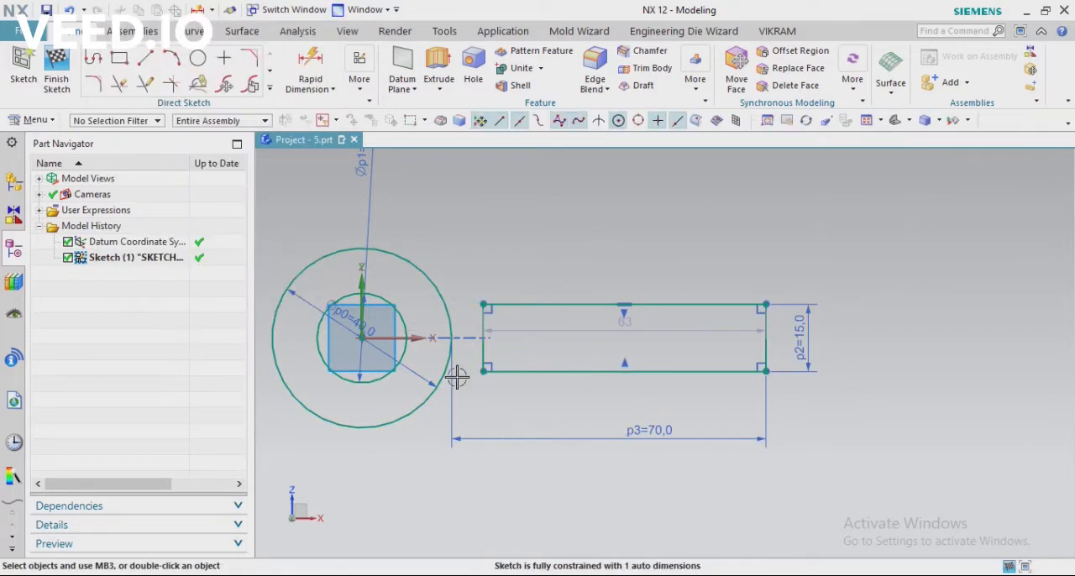
# Stretch the rectangle's near end edge into the outer circle, making the rectangle about 73.7 mm wide
pyautogui.scroll(-2, 651, 343)
pyautogui.scroll(4, 546, 345)
pyautogui.moveTo(551, 382); pyautogui.dragTo(473, 379)
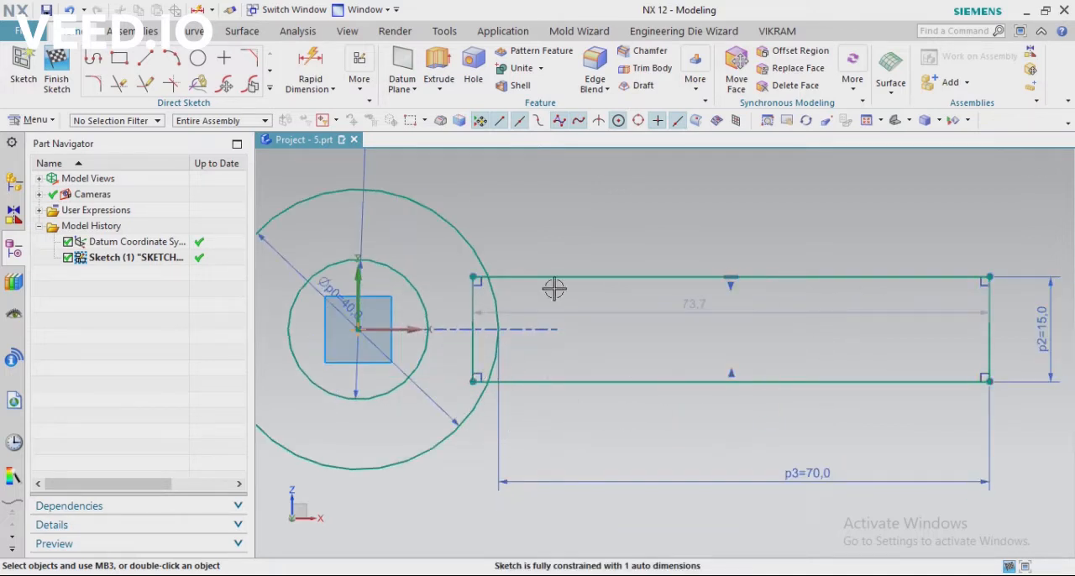
# Trim the rectangle's segments inside the outer circle and the outer circle's arc between the arm's two long edges
pyautogui.click(118, 83)
pyautogui.scroll(4, 439, 274)
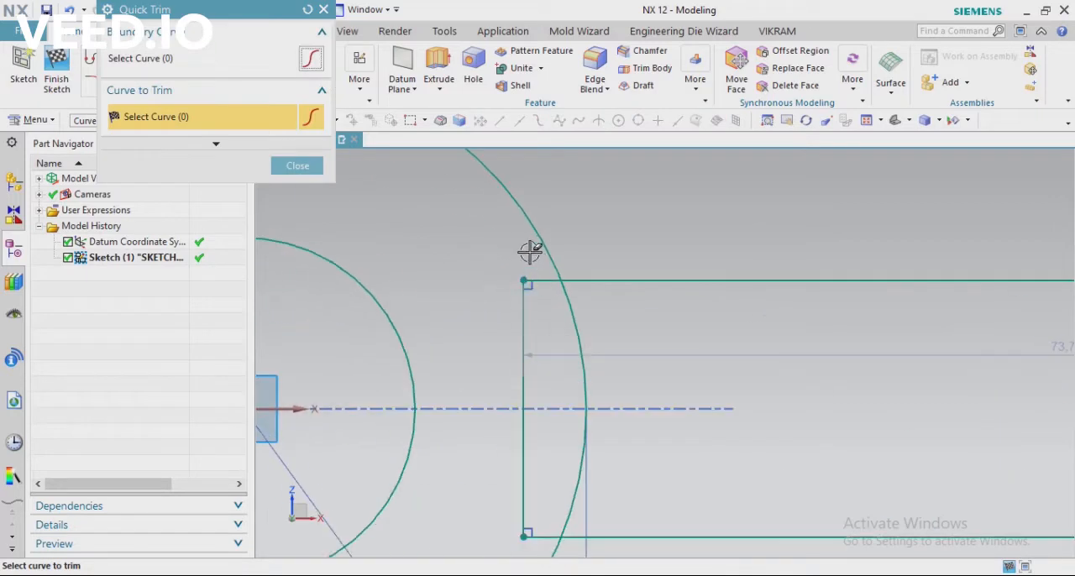
pyautogui.moveTo(525, 344)
pyautogui.mouseDown()
pyautogui.moveTo(630, 372)
pyautogui.moveTo(507, 487)
pyautogui.moveTo(535, 476)
pyautogui.mouseUp()
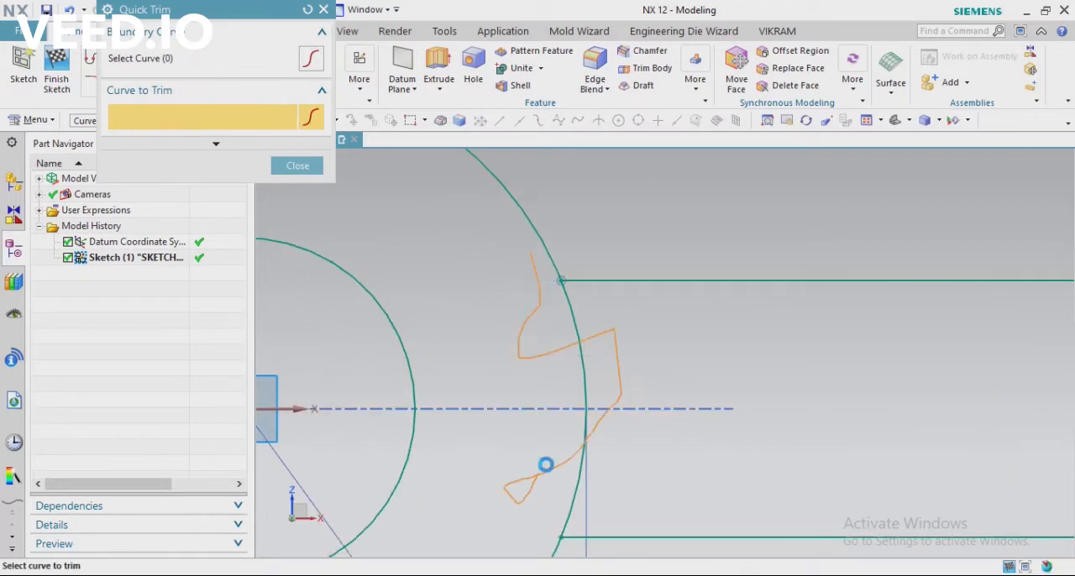
pyautogui.scroll(-5, 531, 349)
pyautogui.press('Escape')
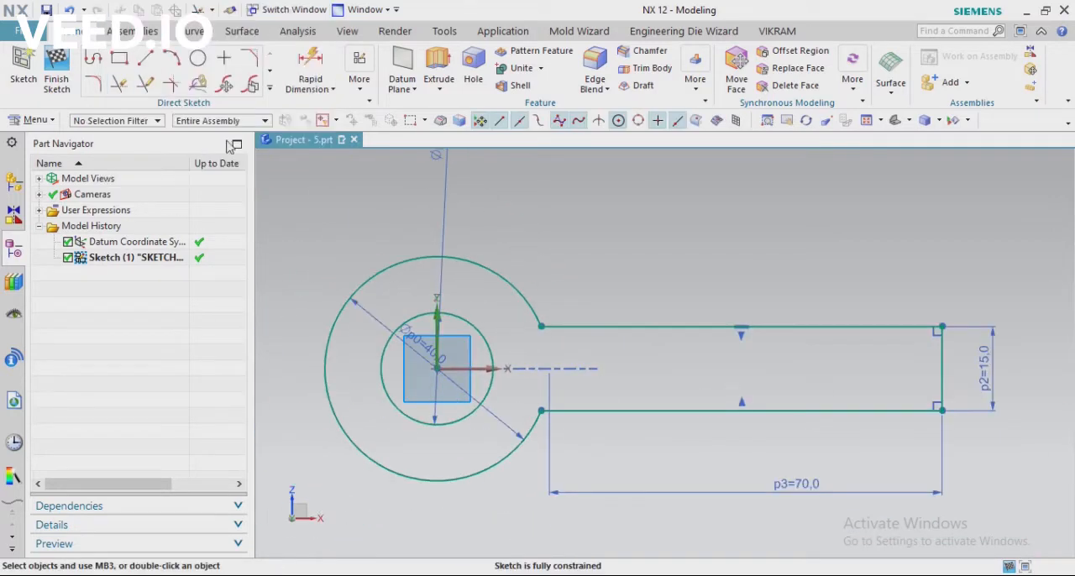
# Finish the sketch and extrude the boss-and-arm profile 50 mm in the reversed direction as a solid body
pyautogui.click(57, 65)
pyautogui.moveTo(672, 352); pyautogui.dragTo(772, 415, button='middle')
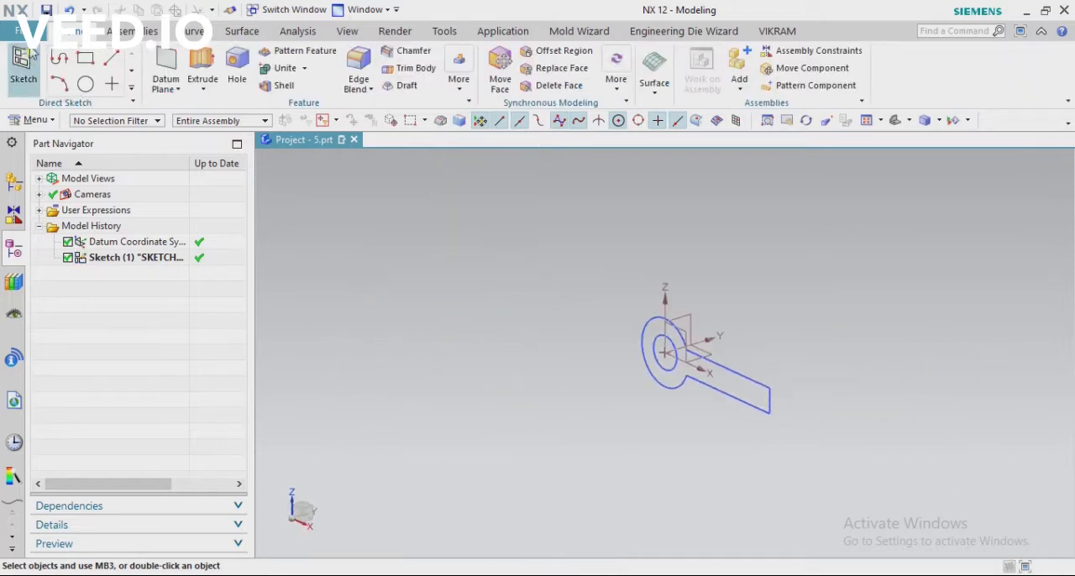
pyautogui.click(747, 377)
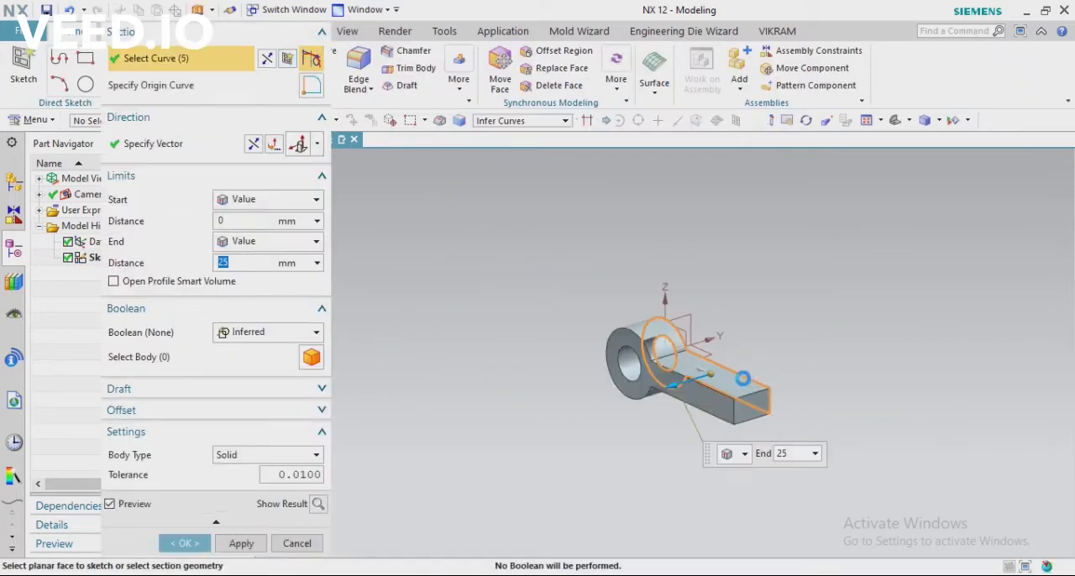
pyautogui.click(253, 144)
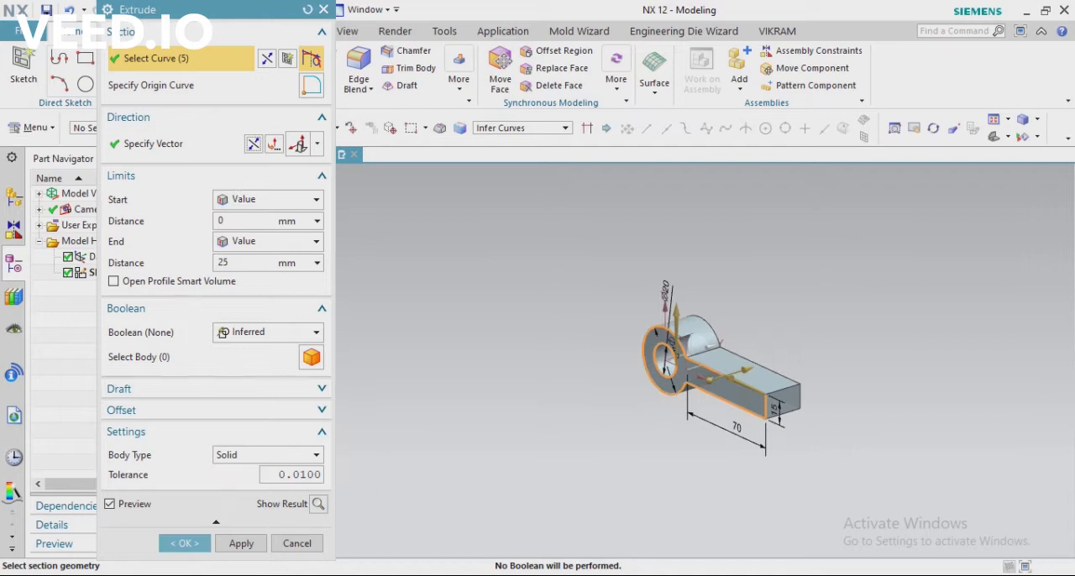
pyautogui.hotkey('alt', 'Tab')
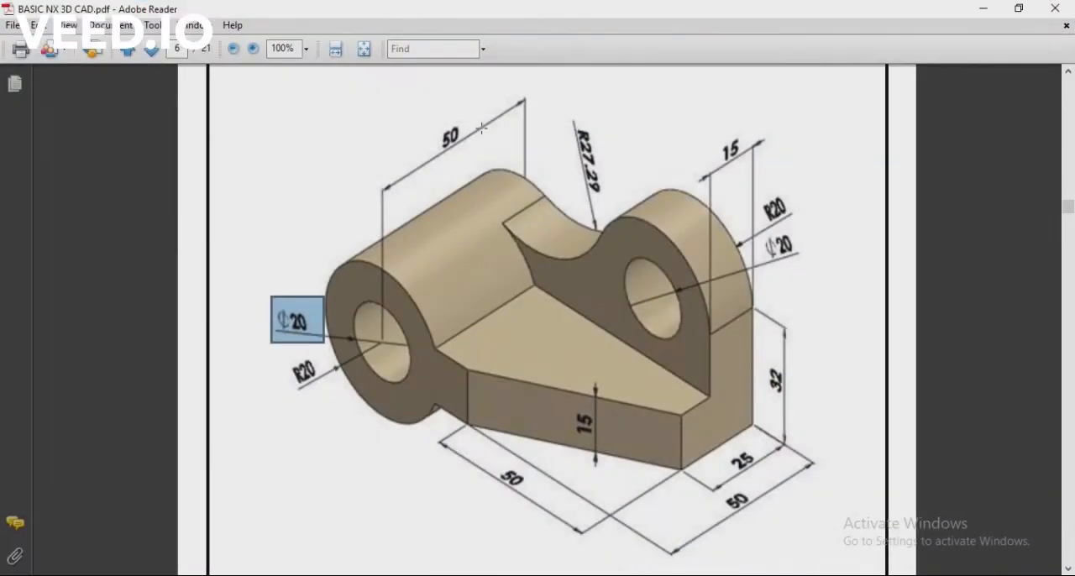
pyautogui.hotkey('alt', 'Tab')
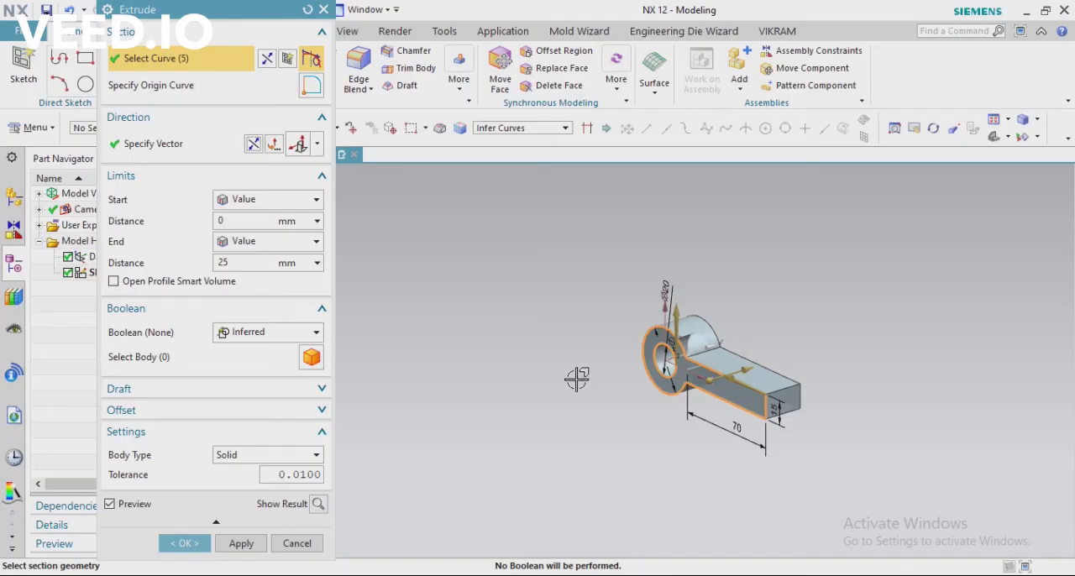
pyautogui.click(236, 263)
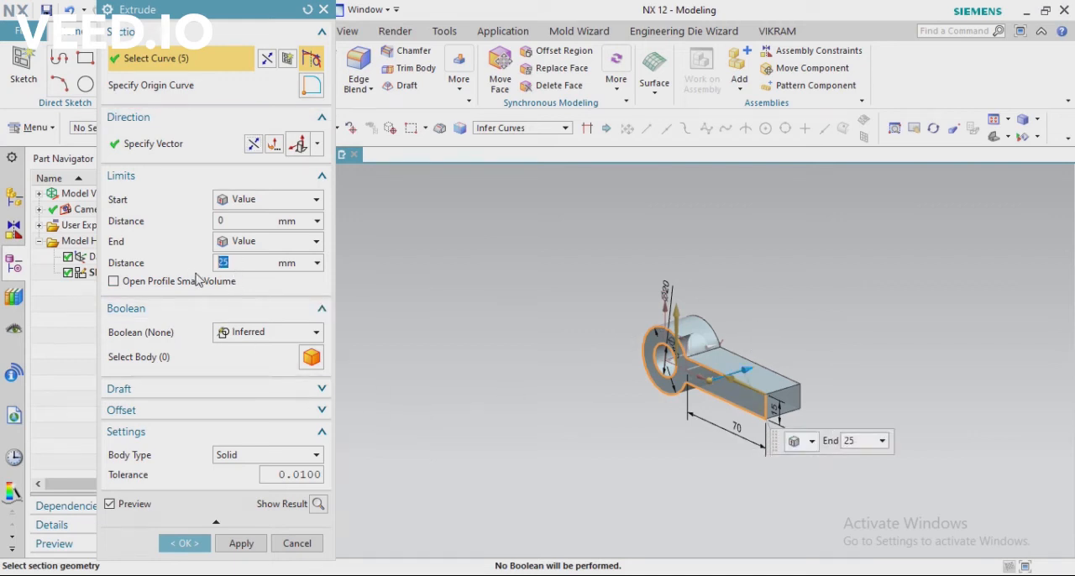
pyautogui.press('Return')
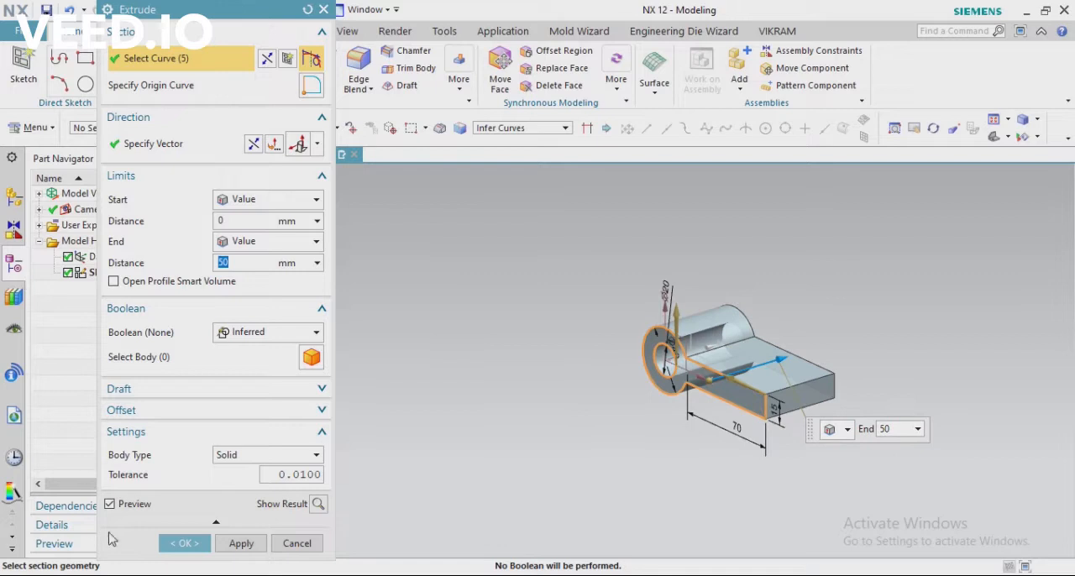
pyautogui.click(184, 544)
pyautogui.scroll(4, 732, 330)
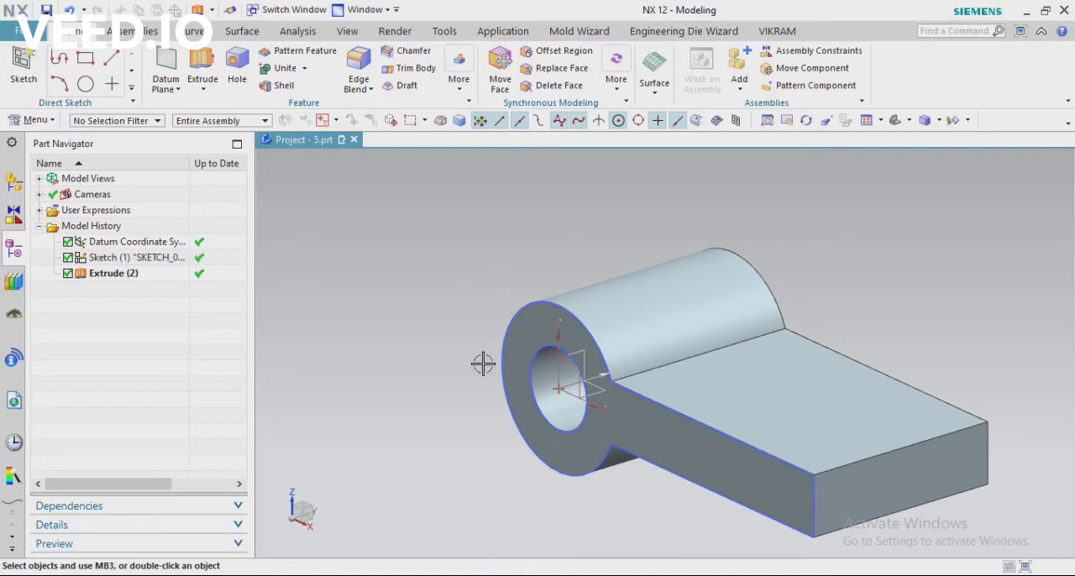
# Chamfer the arm's front vertical corner edge asymmetrically, 50 mm along the arm's side and 25 mm along its end face
pyautogui.hotkey('alt', 'Tab')
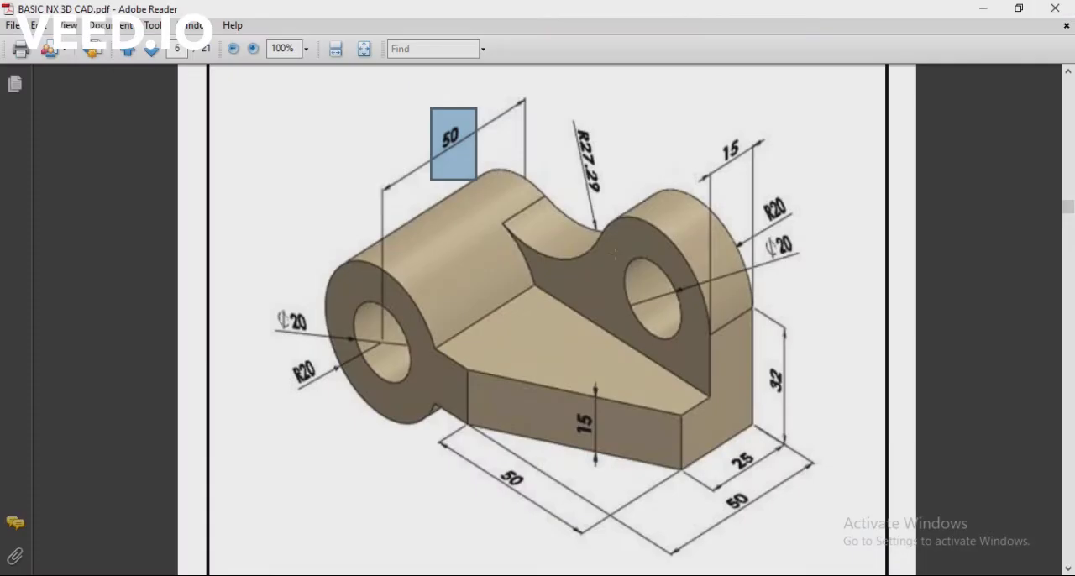
pyautogui.click(408, 390)
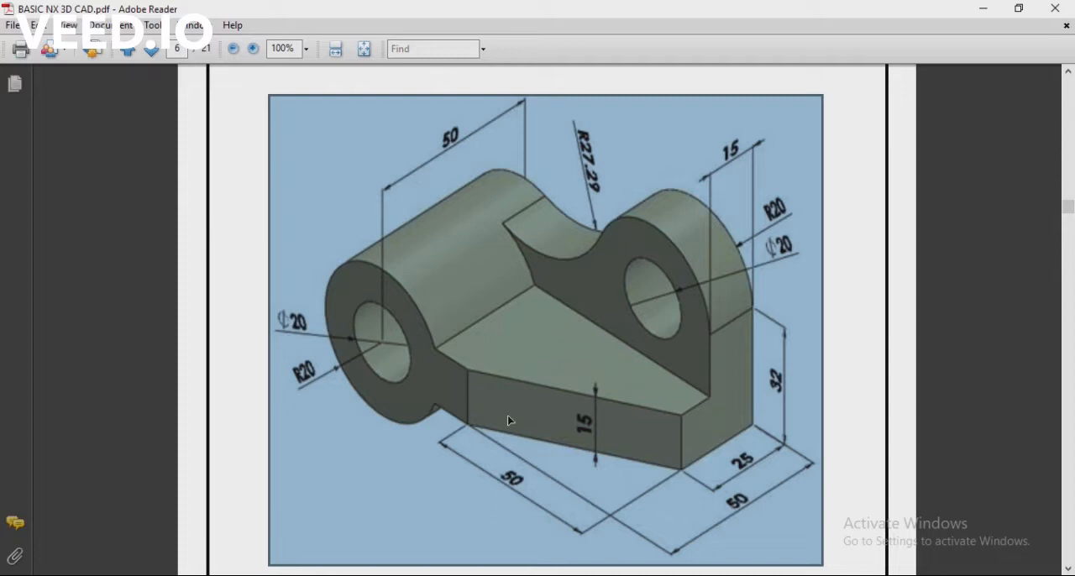
pyautogui.click(248, 179)
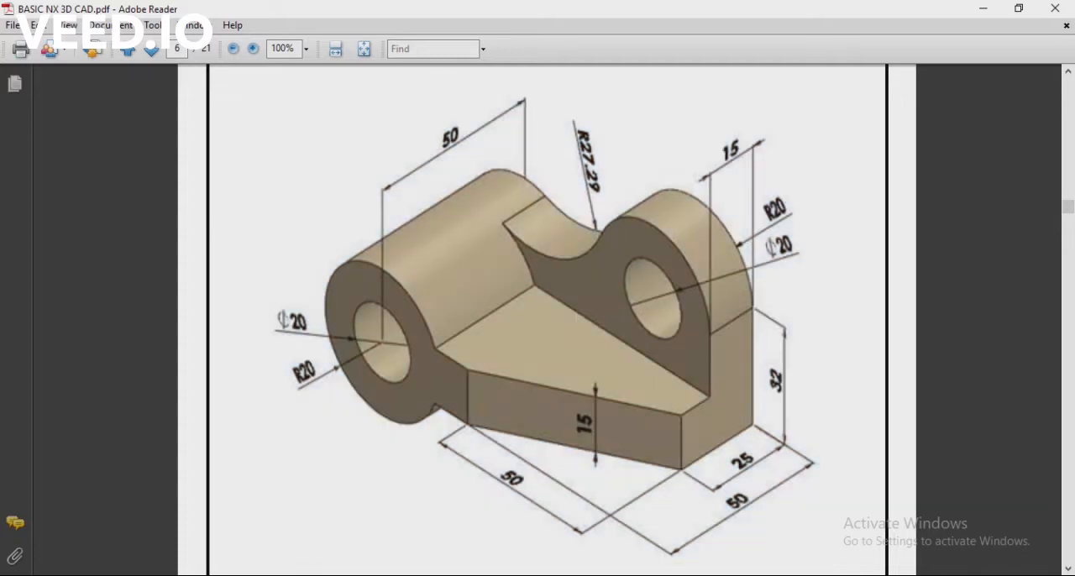
pyautogui.hotkey('alt', 'Tab')
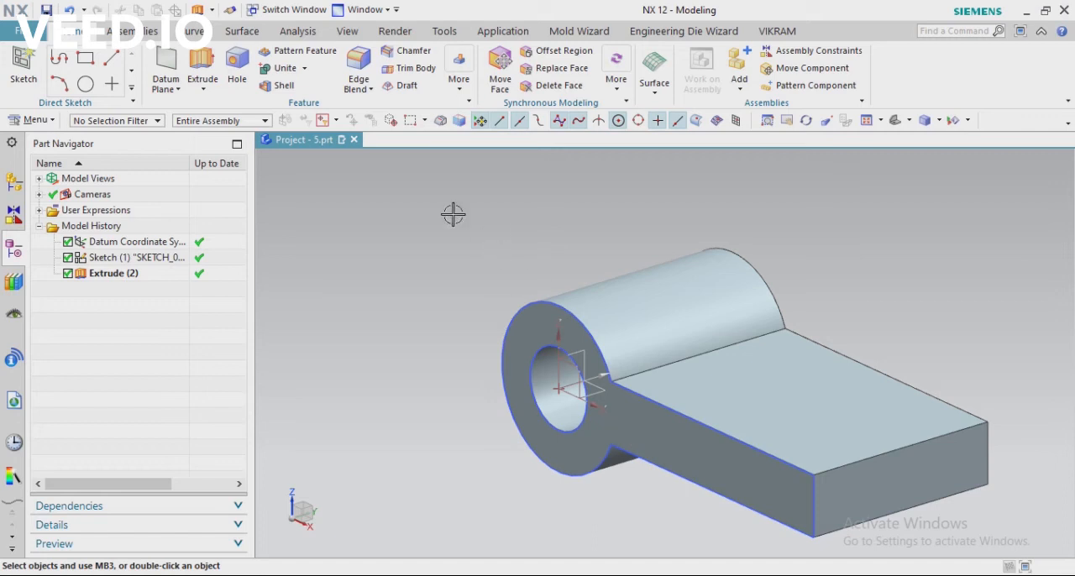
pyautogui.click(405, 50)
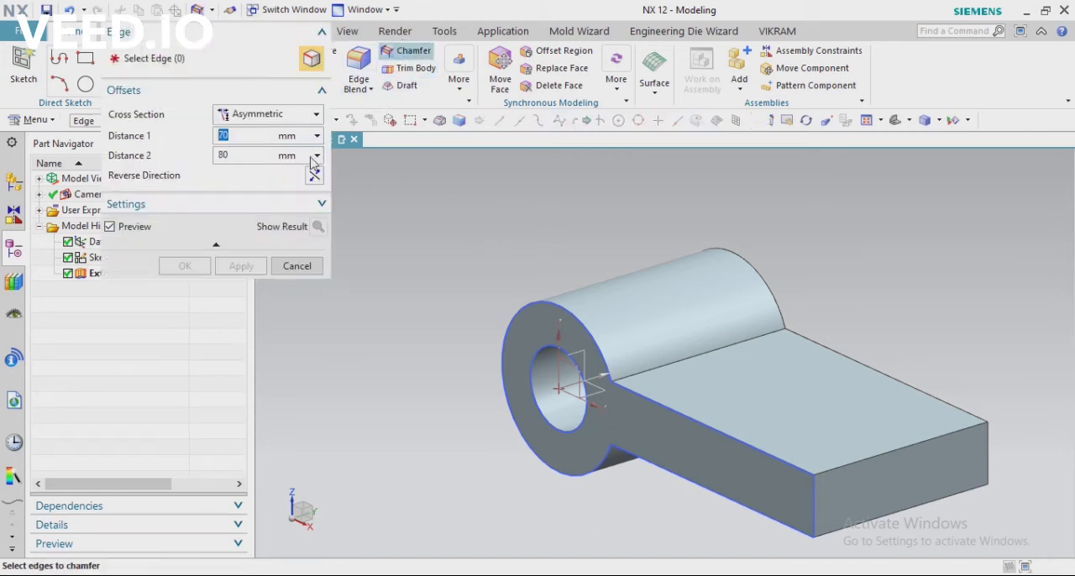
pyautogui.click(267, 114)
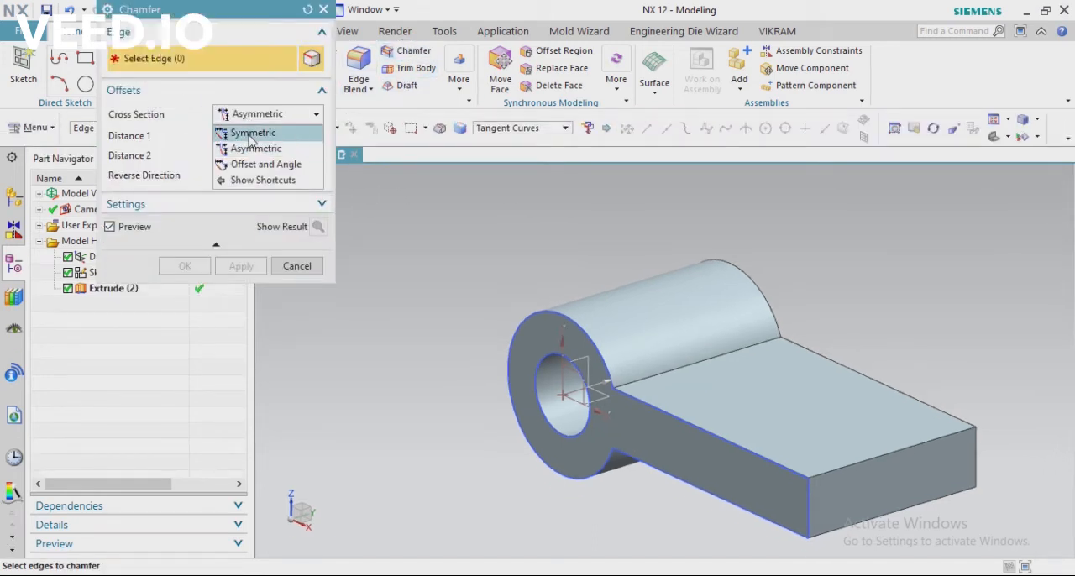
pyautogui.click(251, 134)
pyautogui.click(236, 117)
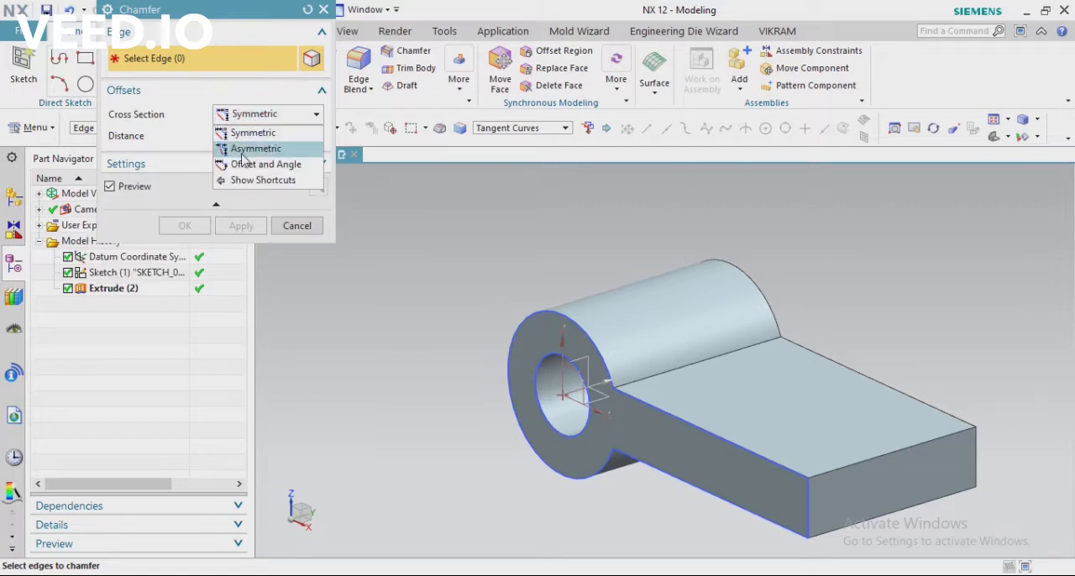
pyautogui.click(242, 157)
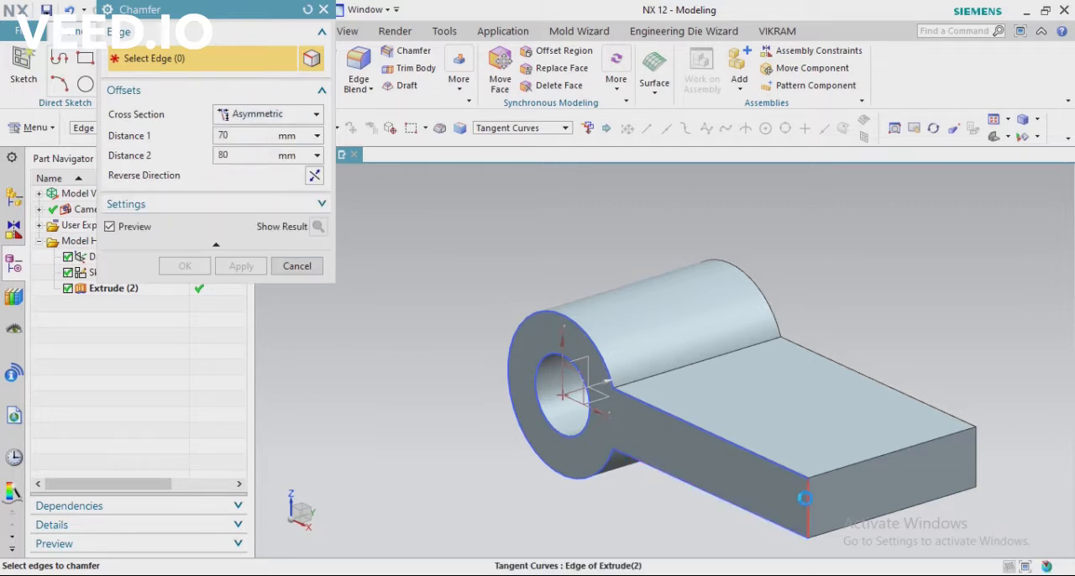
pyautogui.click(778, 499)
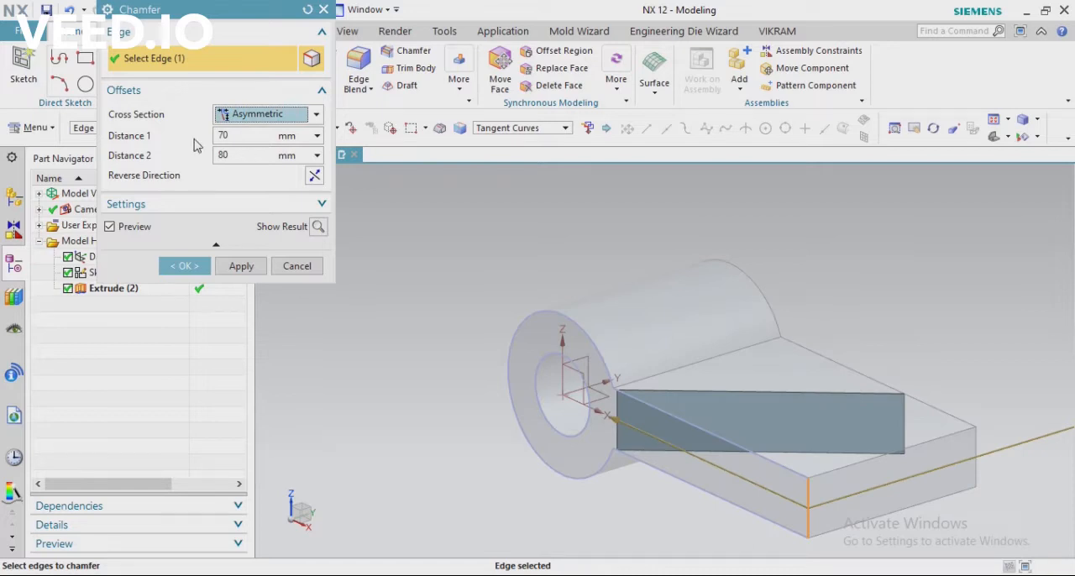
pyautogui.press('Tab')
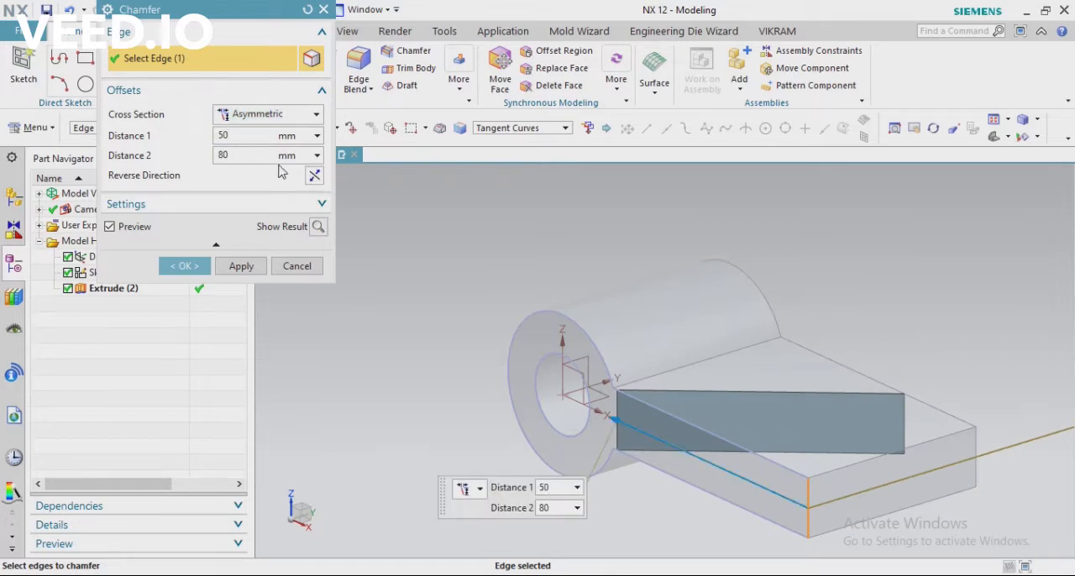
pyautogui.write('50')
pyautogui.press('Tab')
pyautogui.write('25')
pyautogui.press('Return')
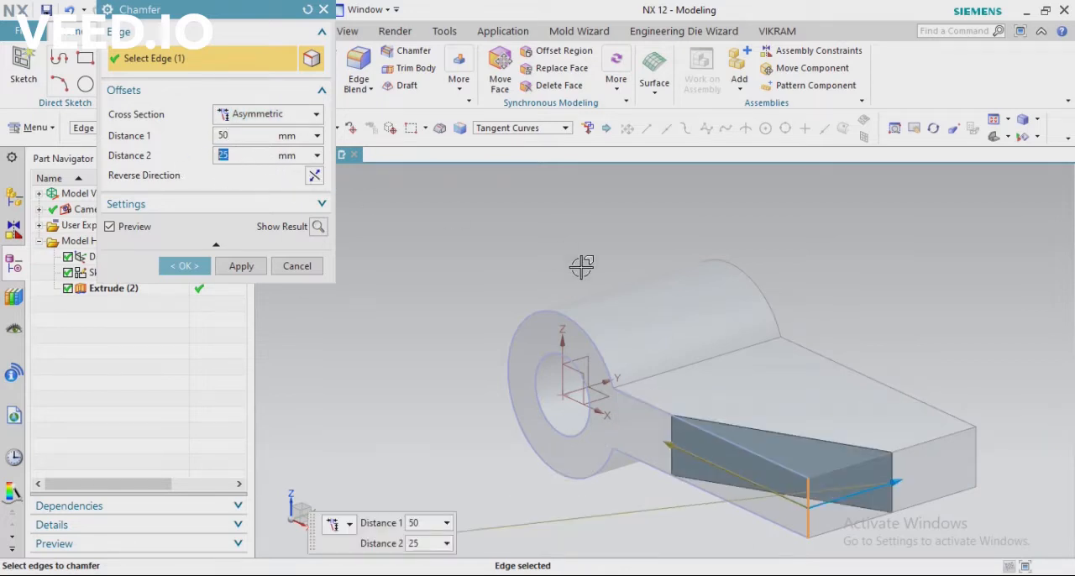
pyautogui.click(187, 262)
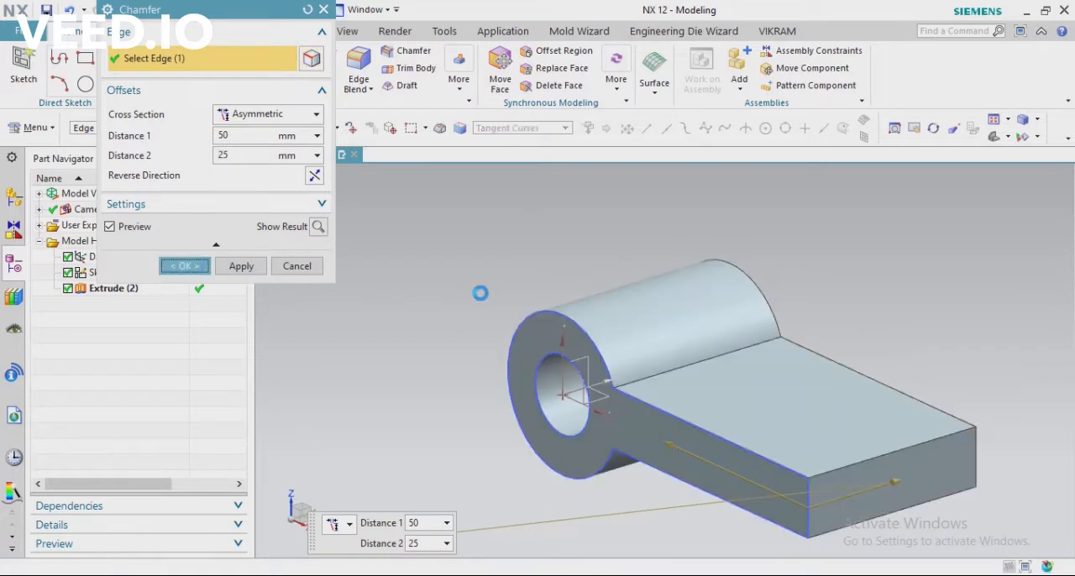
# Inspect the chamfered model from different angles and check the upright lug's outer radius in the PDF drawing
pyautogui.click(731, 493)
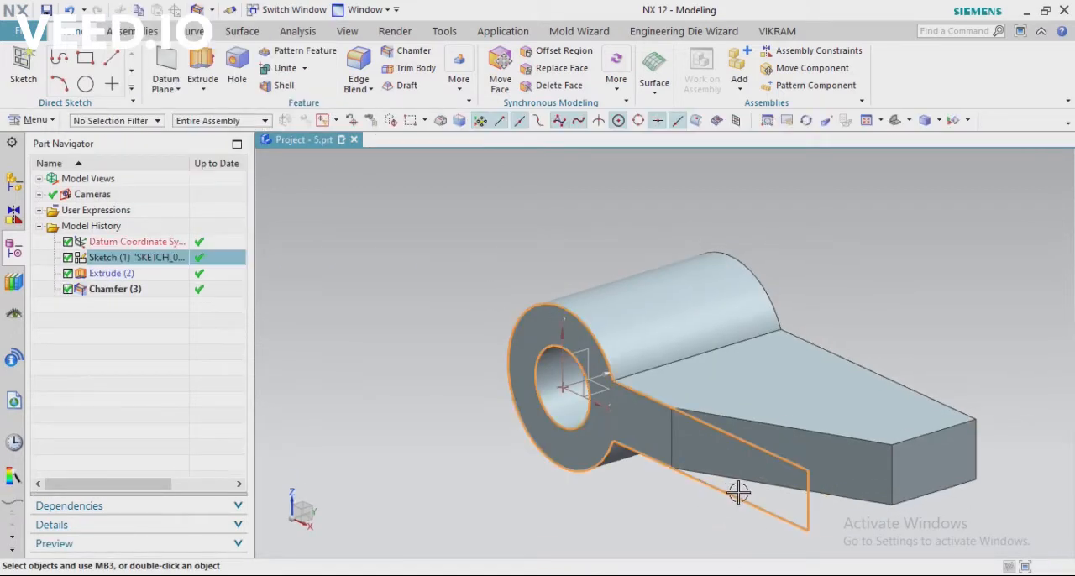
pyautogui.click(842, 467)
pyautogui.scroll(-4, 496, 391)
pyautogui.moveTo(496, 391)
pyautogui.mouseDown(button='middle')
pyautogui.moveTo(595, 285)
pyautogui.moveTo(562, 353)
pyautogui.moveTo(603, 321)
pyautogui.moveTo(509, 343)
pyautogui.mouseUp(button='middle')
pyautogui.scroll(3, 509, 342)
pyautogui.moveTo(545, 247); pyautogui.dragTo(506, 475, button='middle')
pyautogui.hotkey('alt', 'Tab')
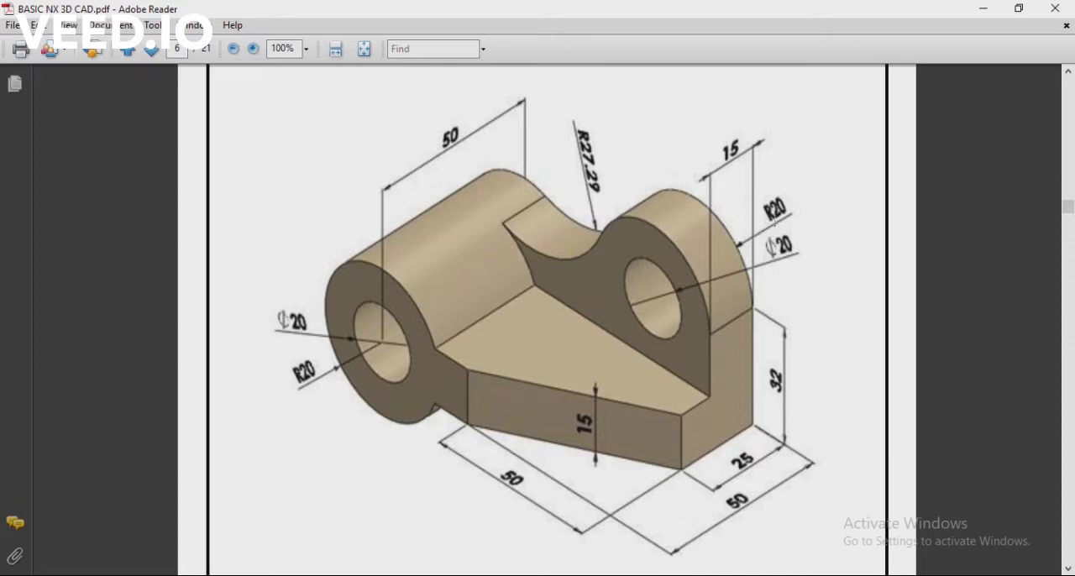
pyautogui.moveTo(786, 206); pyautogui.dragTo(807, 226)
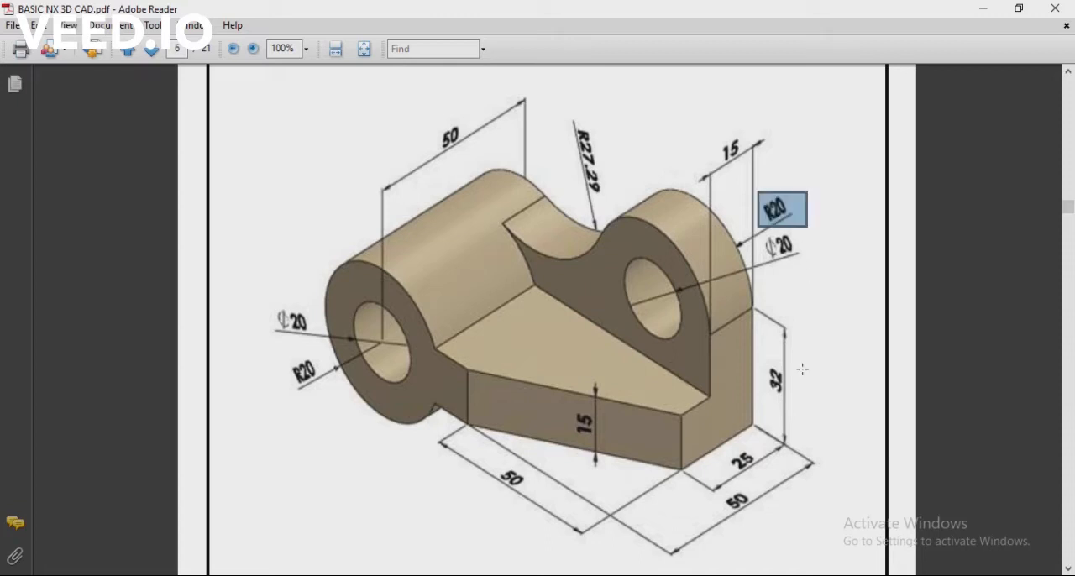
# Mark the lug's 32 mm height in the PDF drawing, switch to NX and start a sketch on the arm-and-boss side face opposite the chamfer
pyautogui.moveTo(777, 385); pyautogui.dragTo(800, 403)
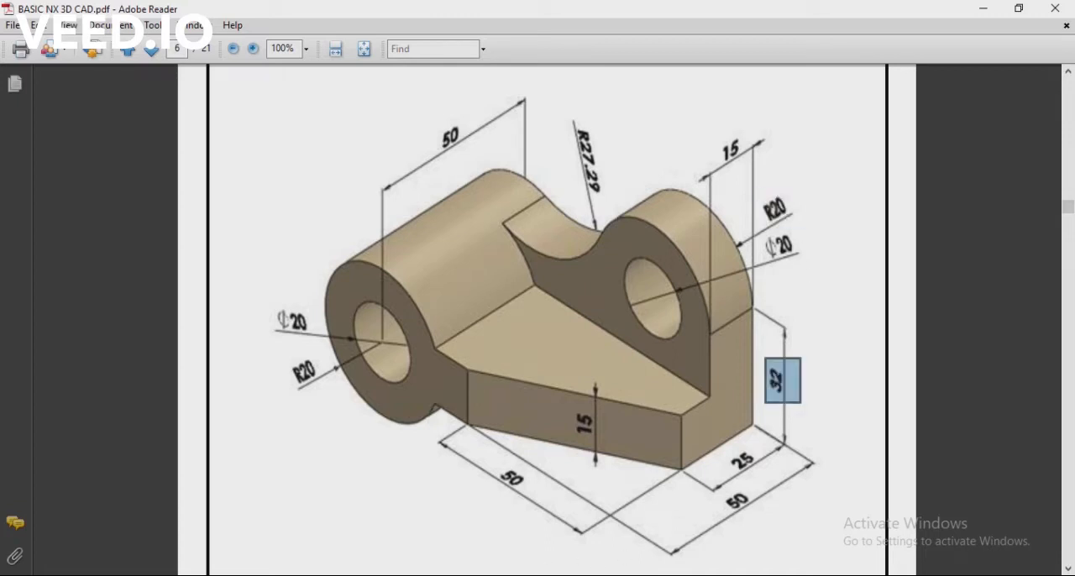
pyautogui.hotkey('alt', 'Tab')
pyautogui.moveTo(600, 378); pyautogui.dragTo(480, 405, button='middle')
pyautogui.click(23, 67)
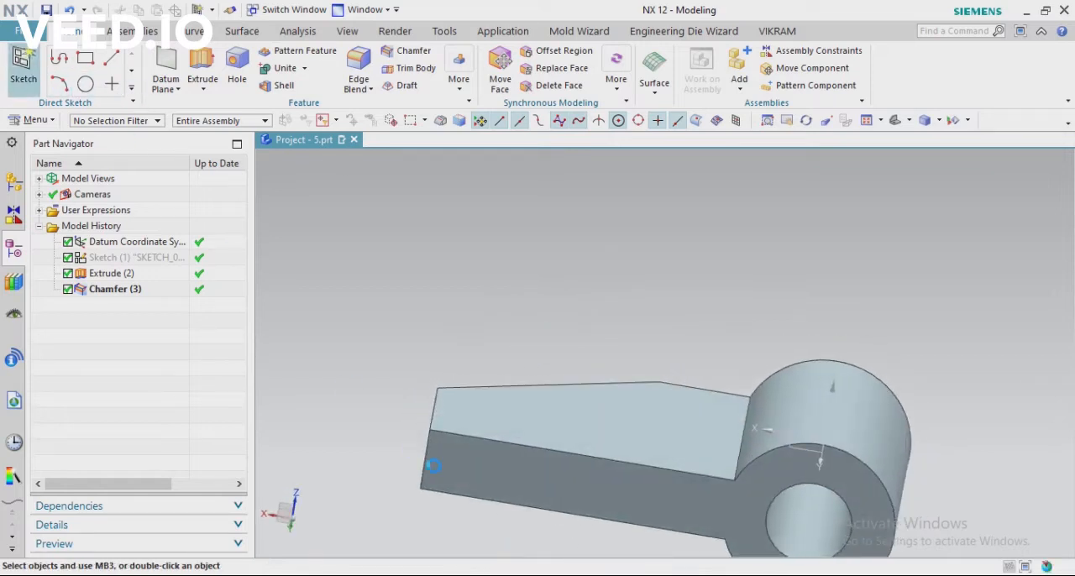
pyautogui.click(507, 470)
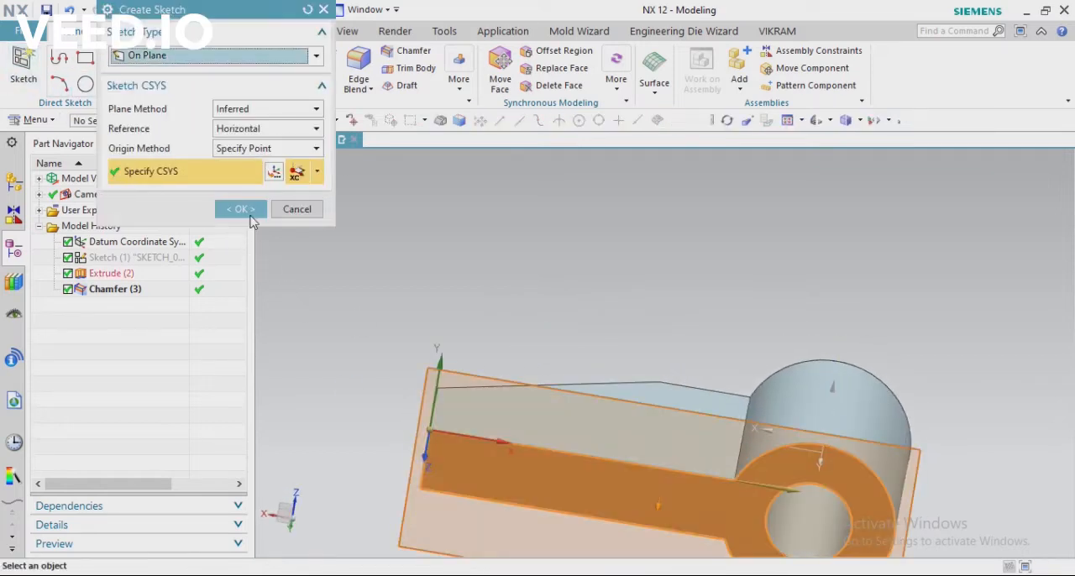
pyautogui.click(242, 211)
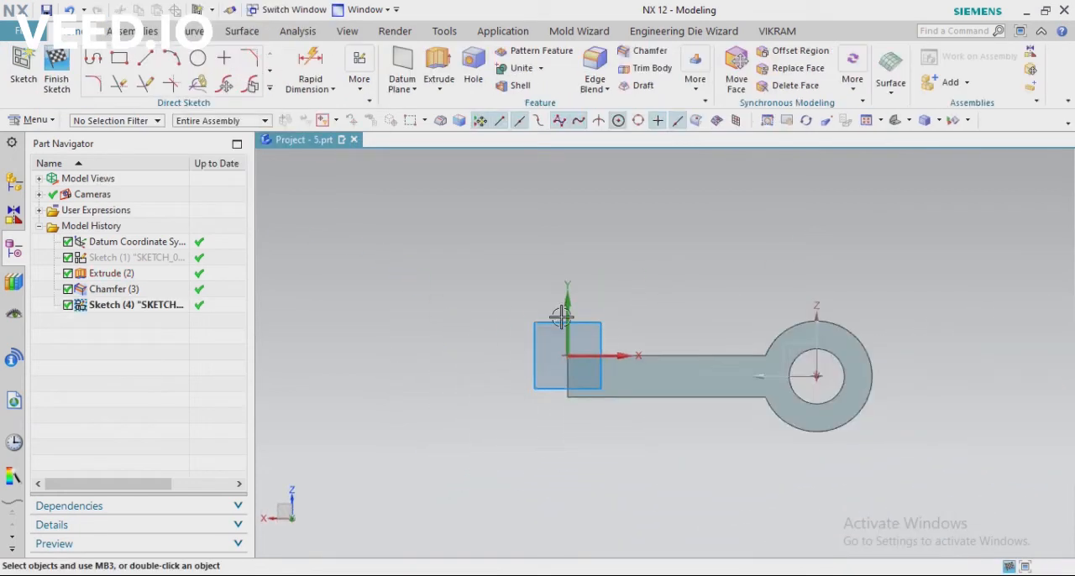
# Sketch a circle of 50 mm diameter above the arm's free end
pyautogui.write('o4')
pyautogui.click(577, 233)
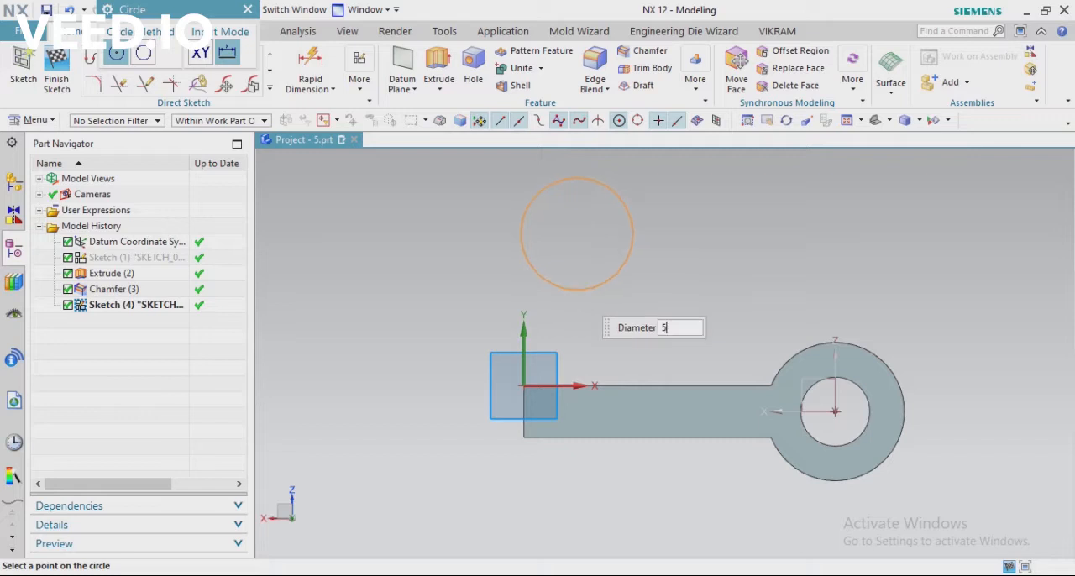
pyautogui.press('Return')
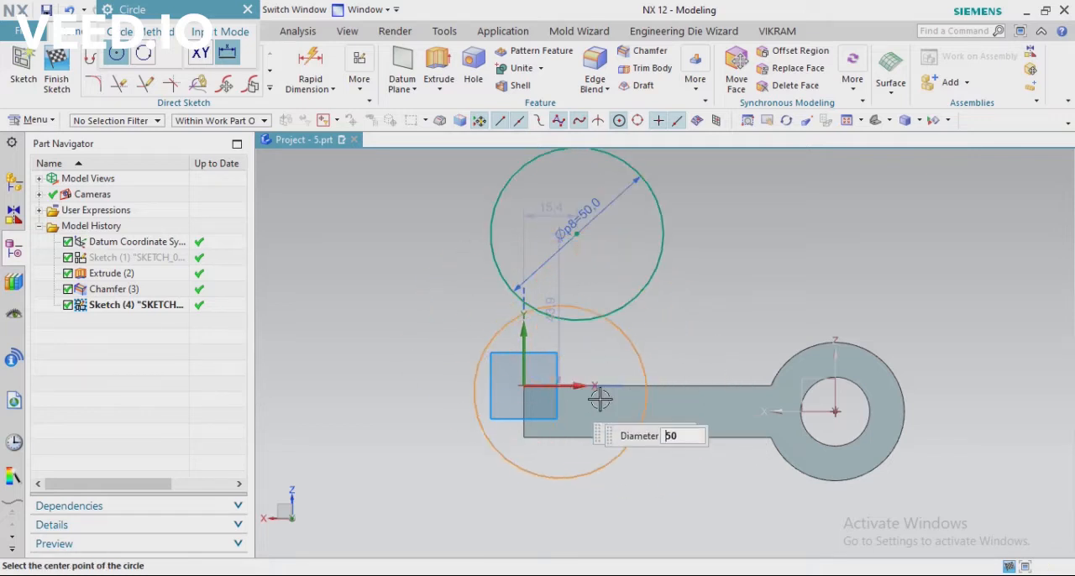
pyautogui.press('Escape')
# Set the diameter of the circle above the arm to 40 mm
pyautogui.click(582, 208)
pyautogui.press('Escape')
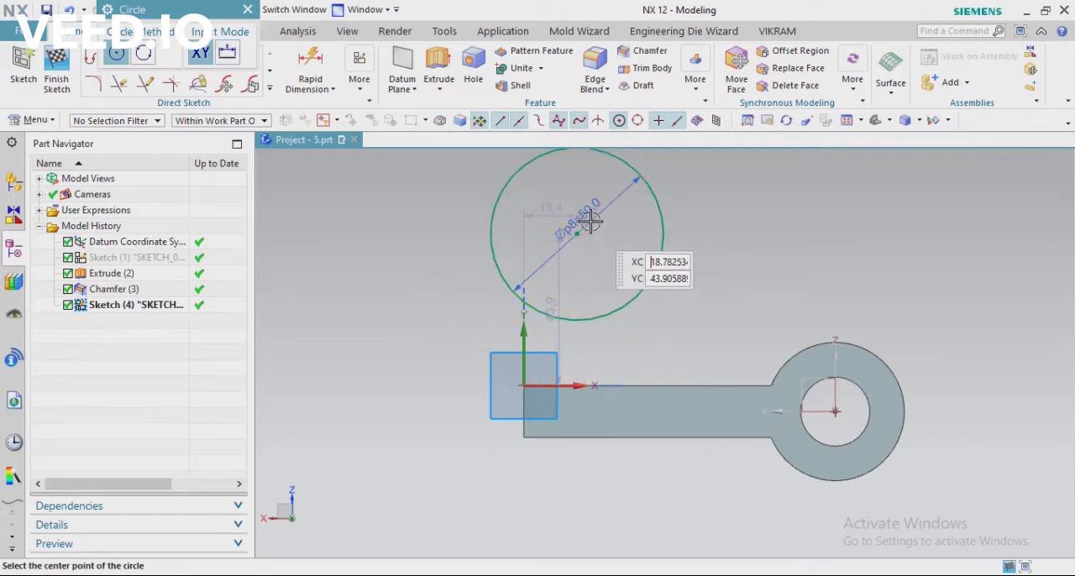
pyautogui.press('Escape')
pyautogui.write('40')
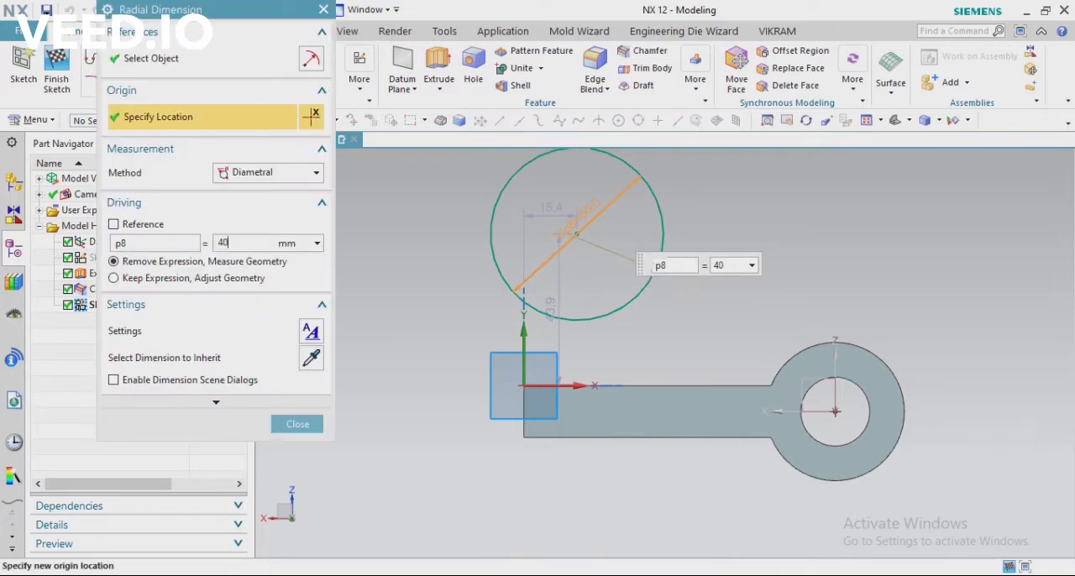
pyautogui.press('Return')
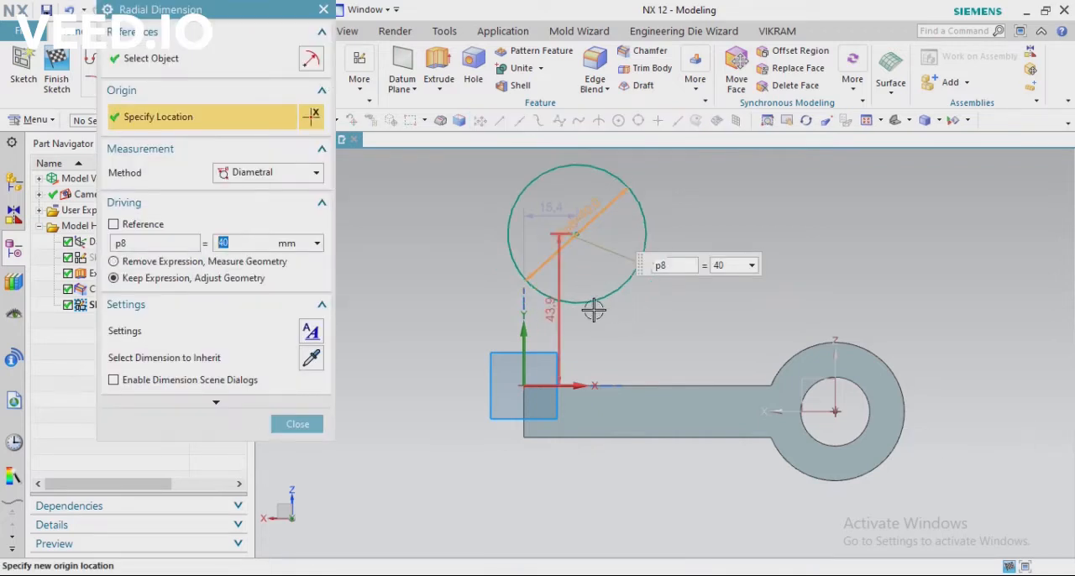
pyautogui.press('Escape')
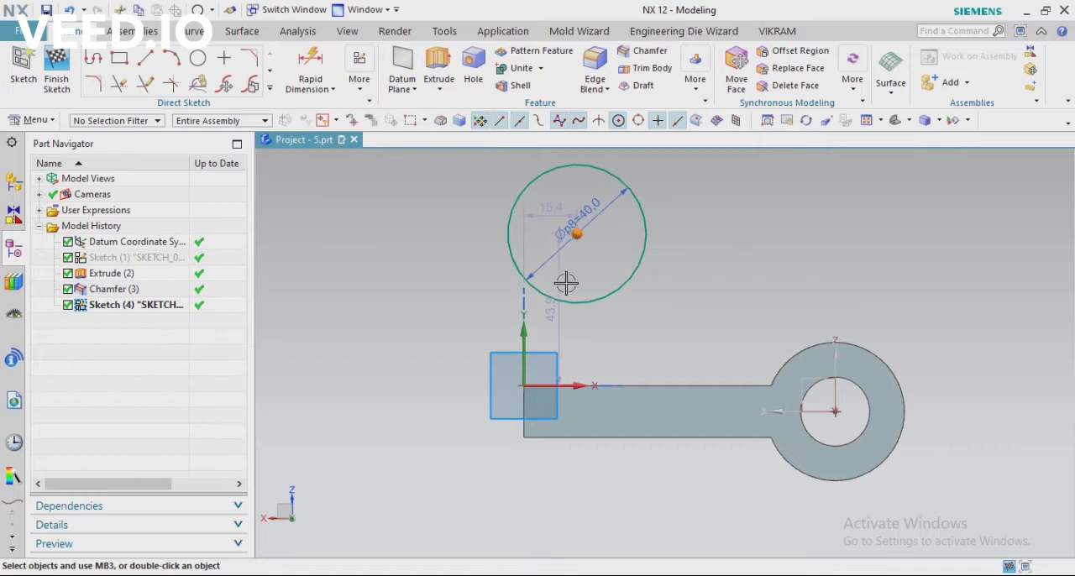
# Check the height reference in the PDF drawing and dimension the circle's centre 32 mm above the arm's lower edge
pyautogui.click(310, 57)
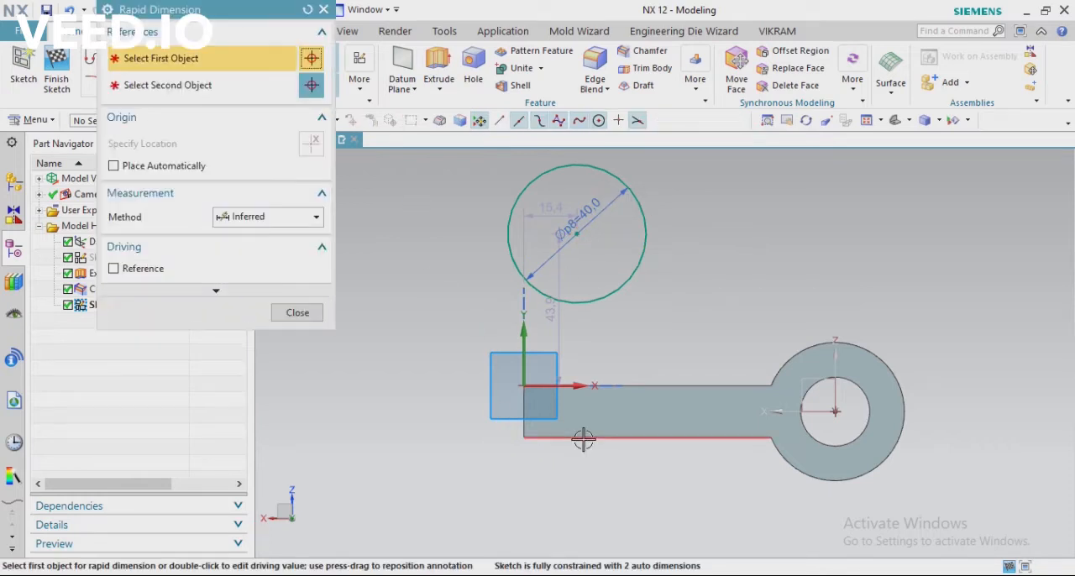
pyautogui.click(583, 439)
pyautogui.hotkey('alt', 'Tab')
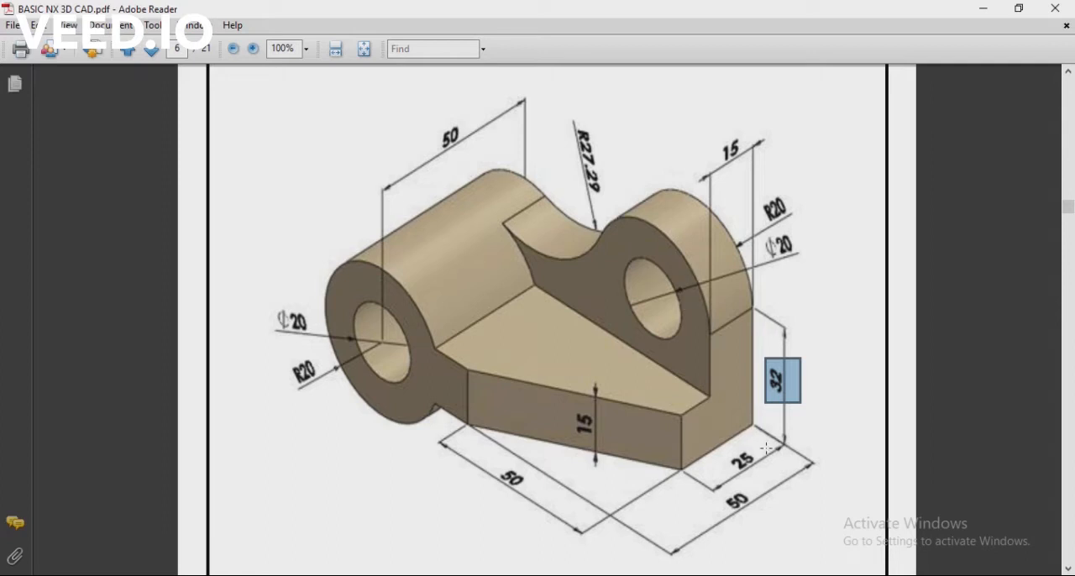
pyautogui.hotkey('alt', 'Tab')
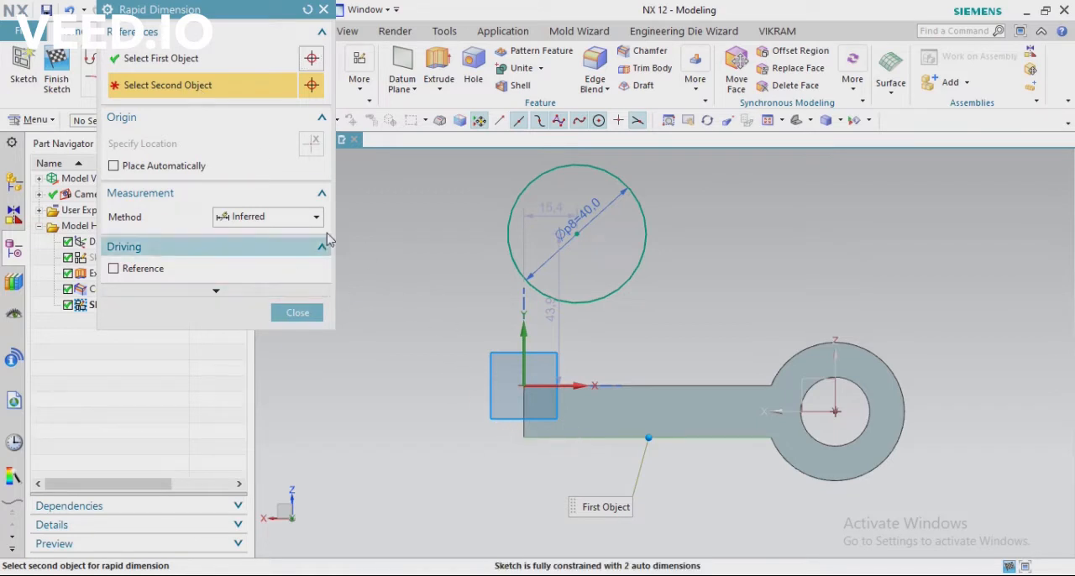
pyautogui.click(307, 10)
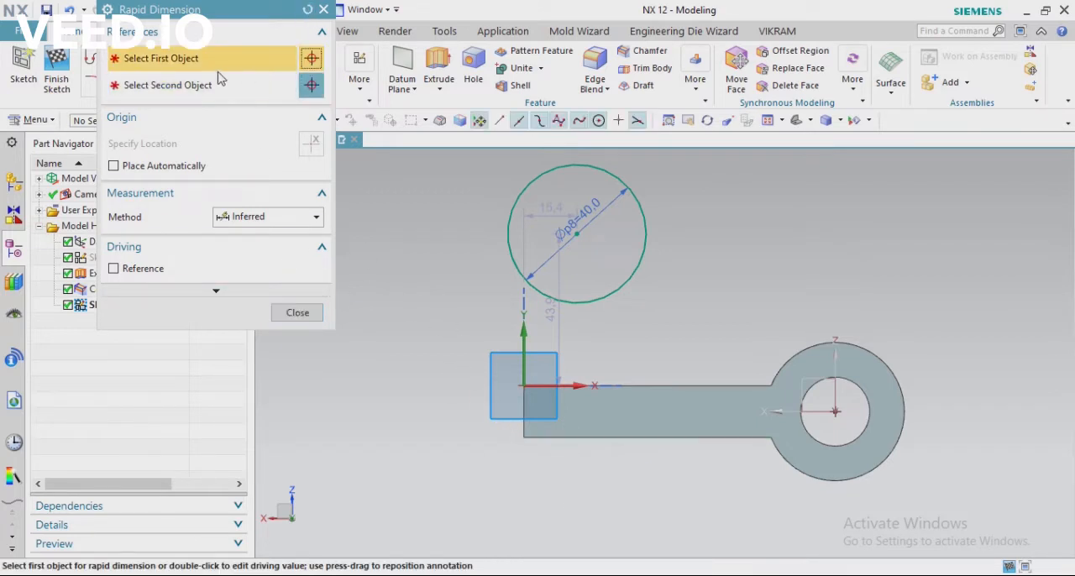
pyautogui.click(570, 231)
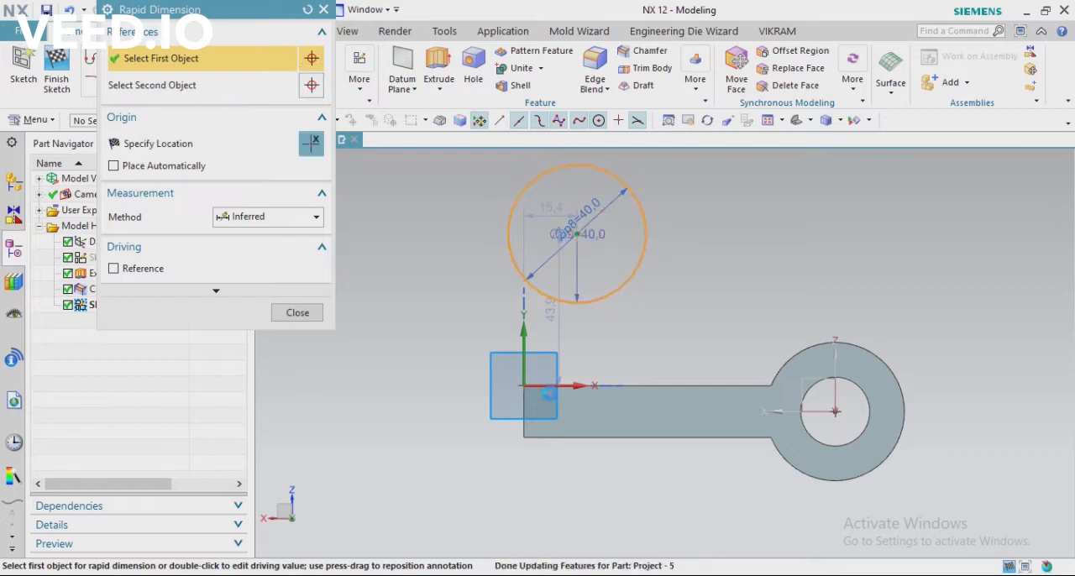
pyautogui.click(553, 436)
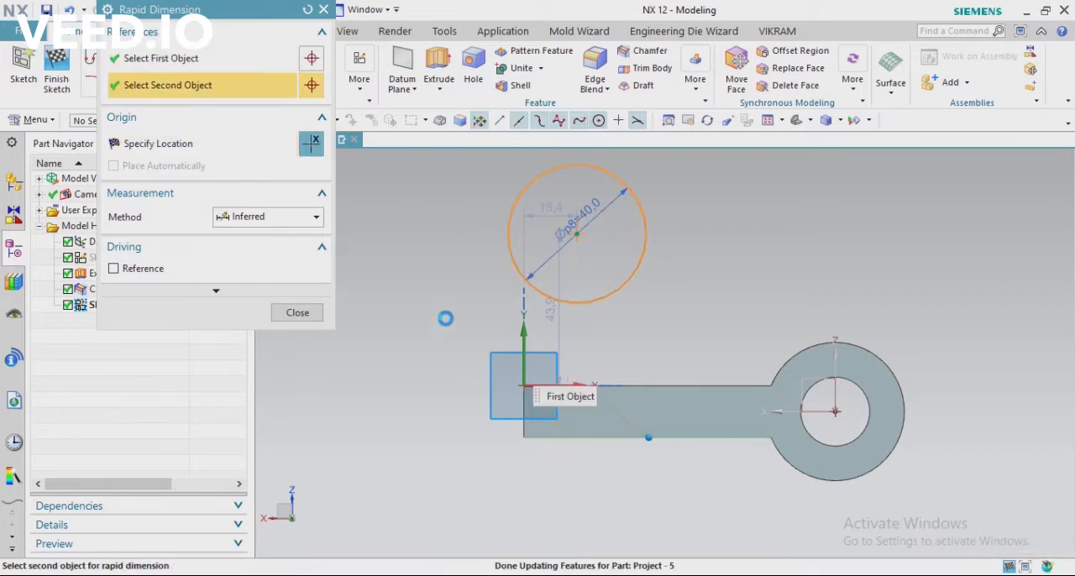
pyautogui.click(437, 357)
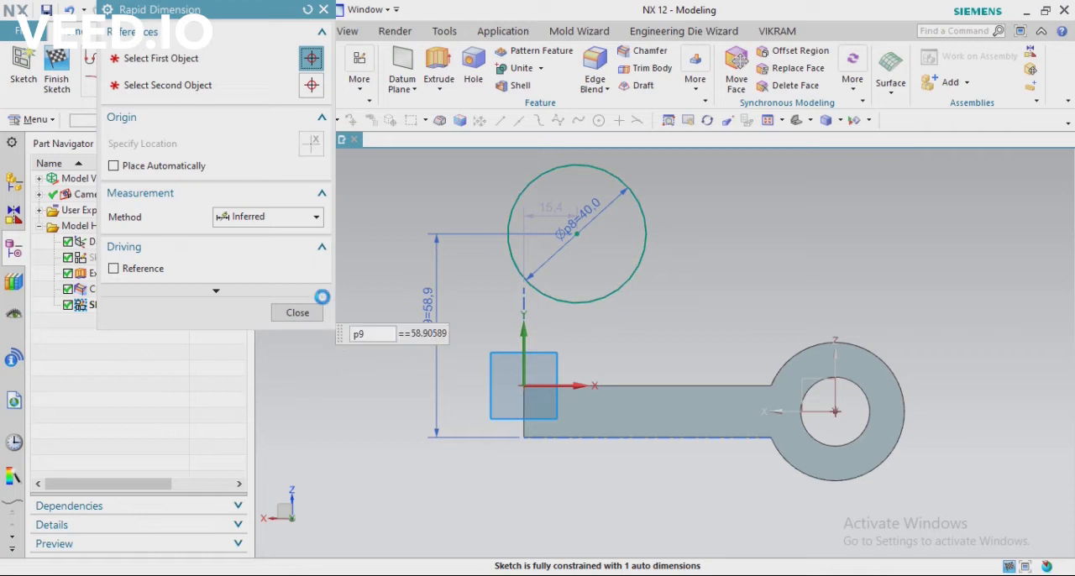
pyautogui.write('3')
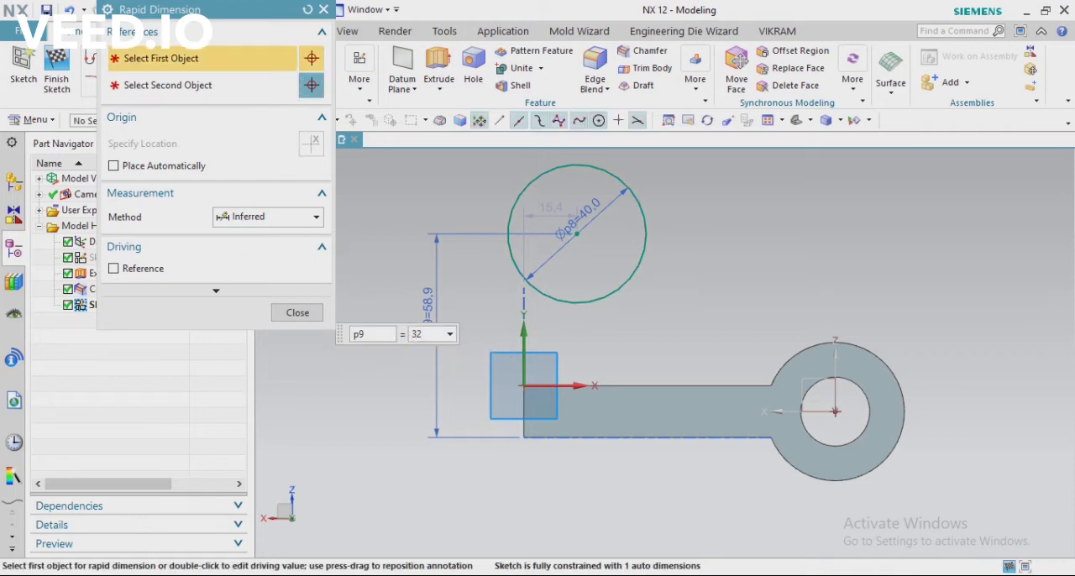
pyautogui.write('2')
pyautogui.press('Return')
pyautogui.press('Escape')
# Shift the circle sideways and align its outer side with the arm's free end using a 0 mm horizontal dimension
pyautogui.moveTo(573, 327); pyautogui.dragTo(603, 325)
pyautogui.click(310, 67)
pyautogui.scroll(1, 530, 416)
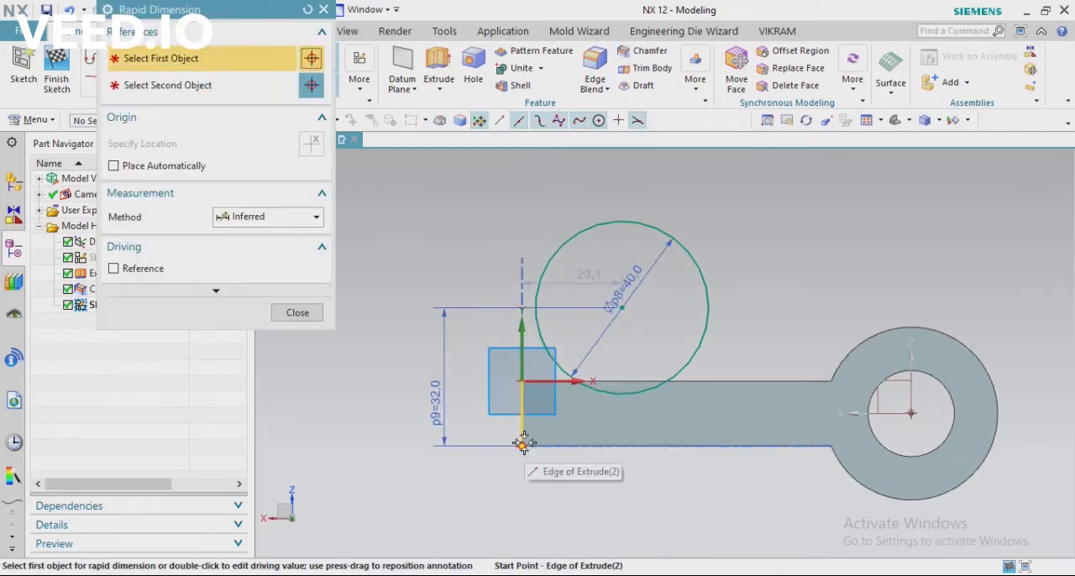
pyautogui.click(535, 345)
pyautogui.click(519, 357)
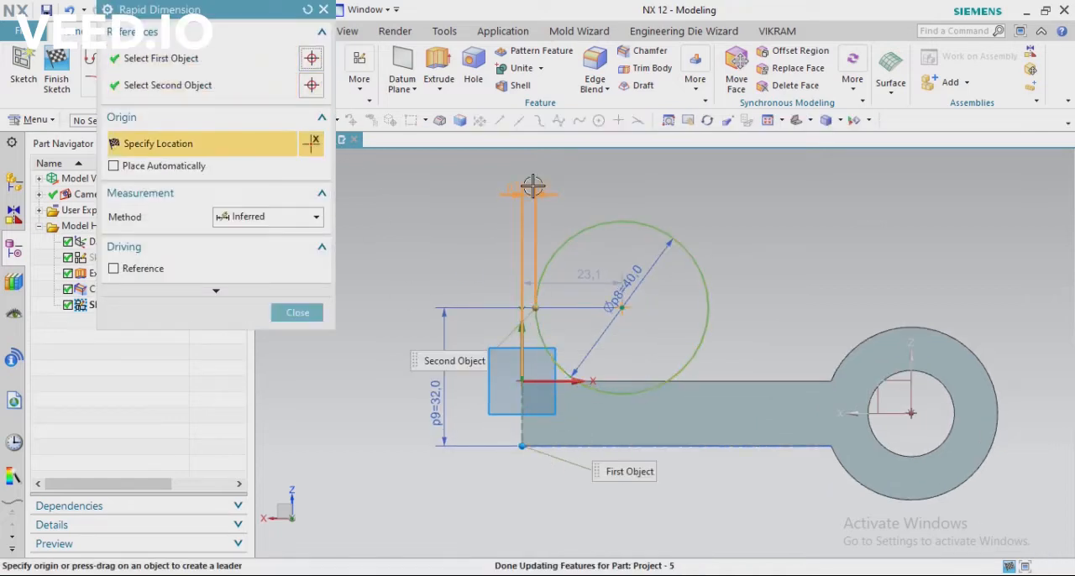
pyautogui.click(533, 185)
pyautogui.write('0')
pyautogui.press('Return')
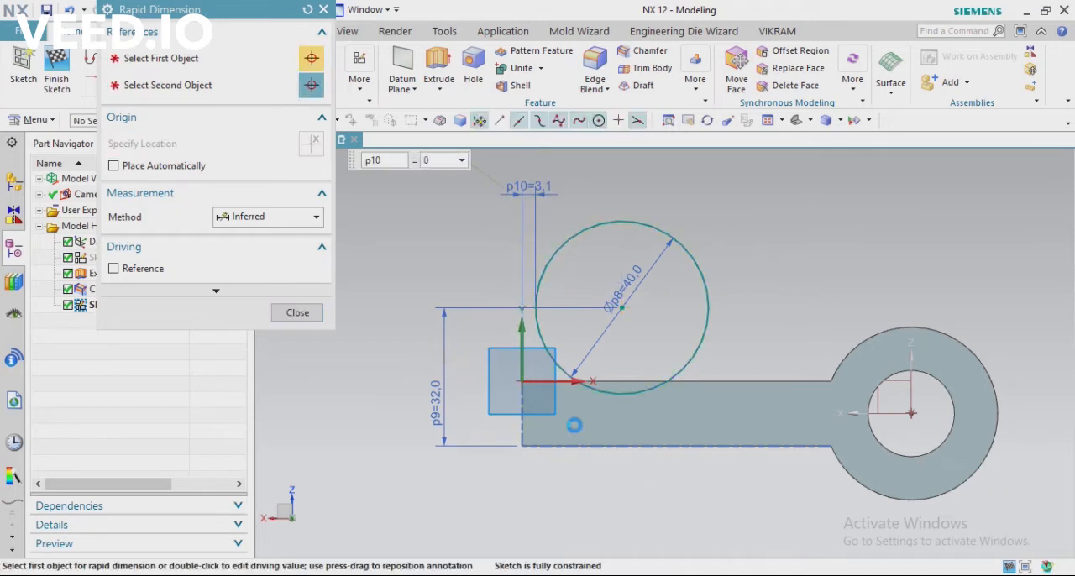
pyautogui.press('Escape')
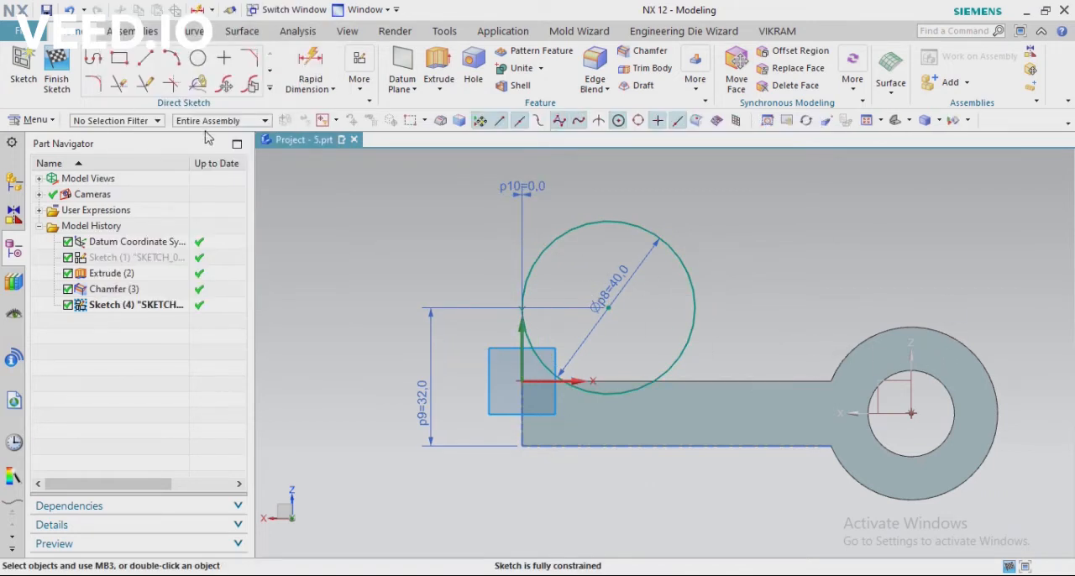
# Project the boss's outer arc and the arm's upper edge into the sketch with Project Curve
pyautogui.click(270, 88)
pyautogui.click(172, 211)
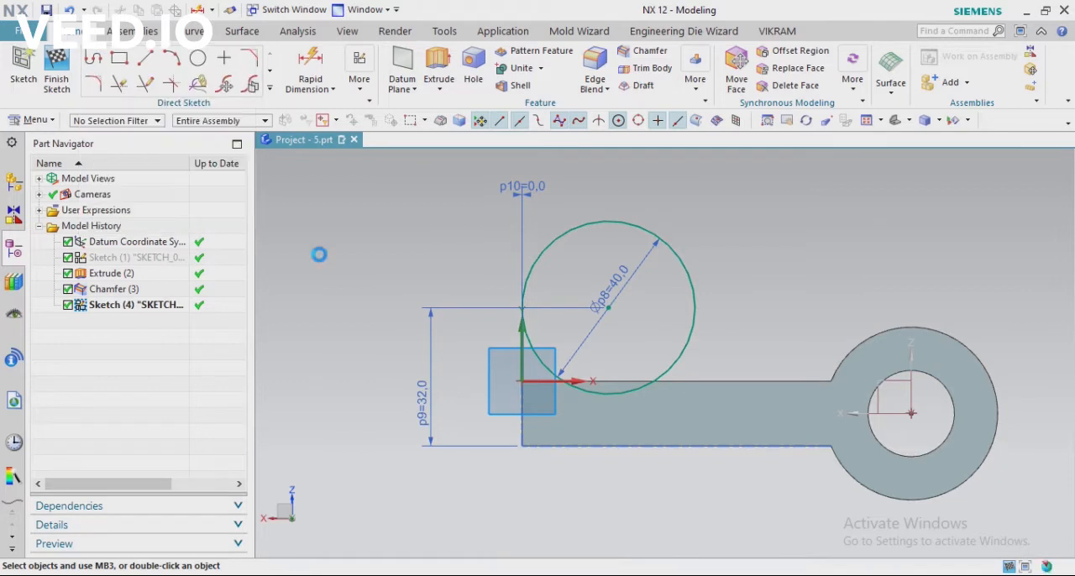
pyautogui.click(844, 418)
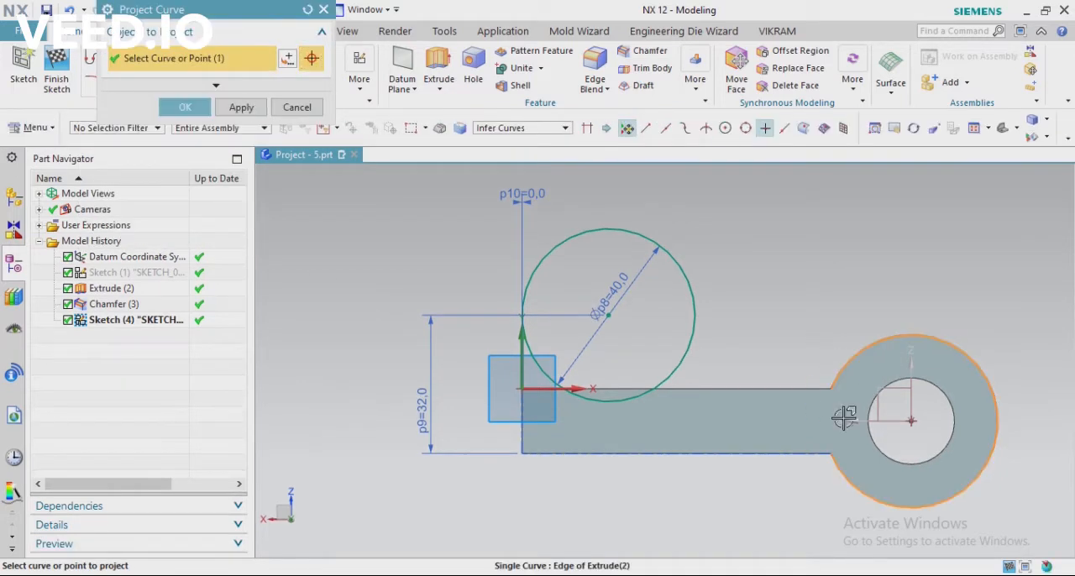
pyautogui.click(698, 380)
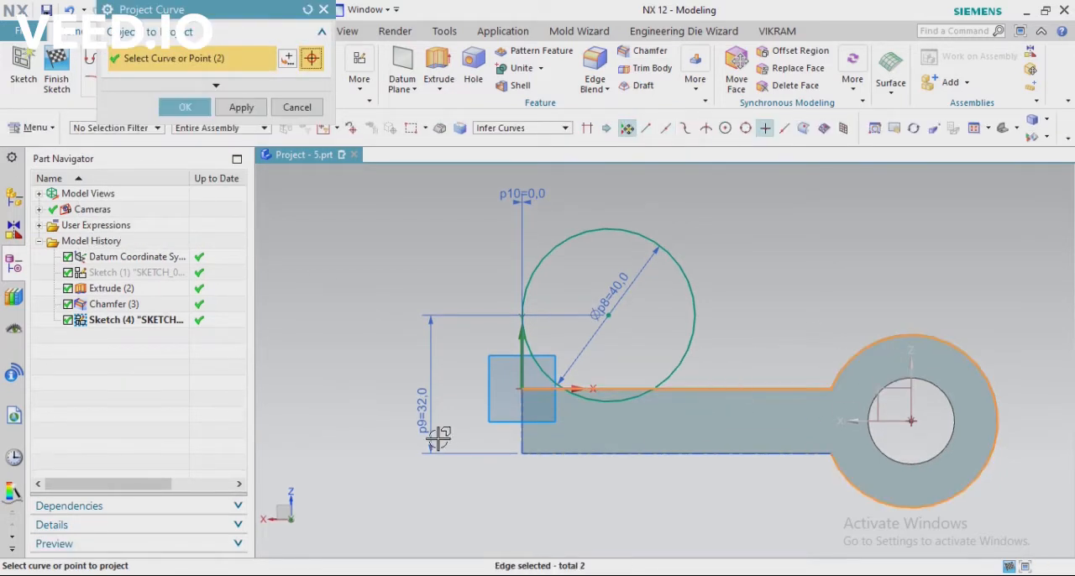
pyautogui.click(185, 109)
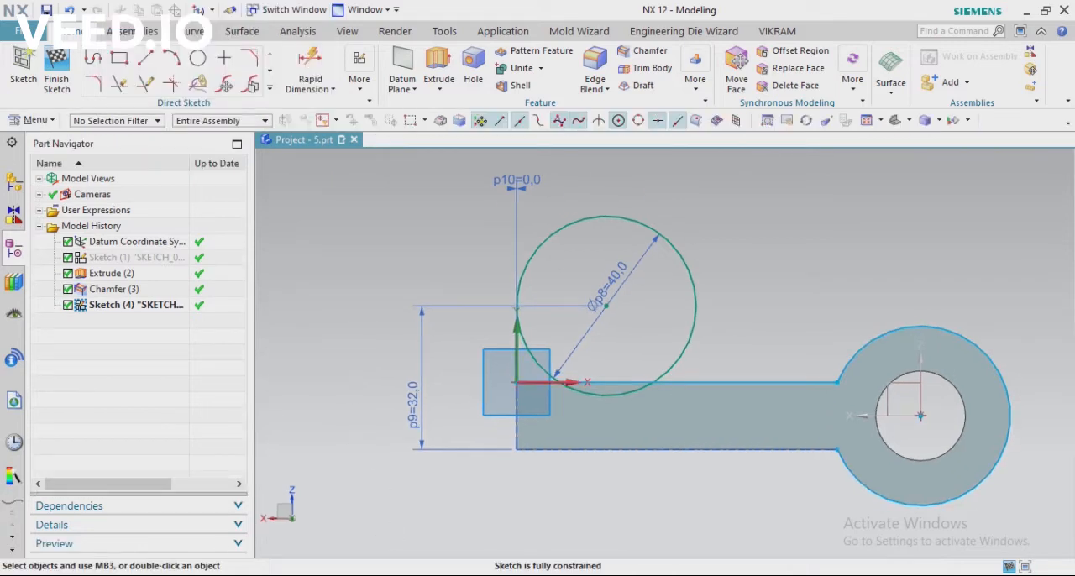
# Check the connecting radius in the PDF drawing and fillet between the circle and the projected boss arc with a radius of about 37 mm
pyautogui.hotkey('alt', 'Tab')
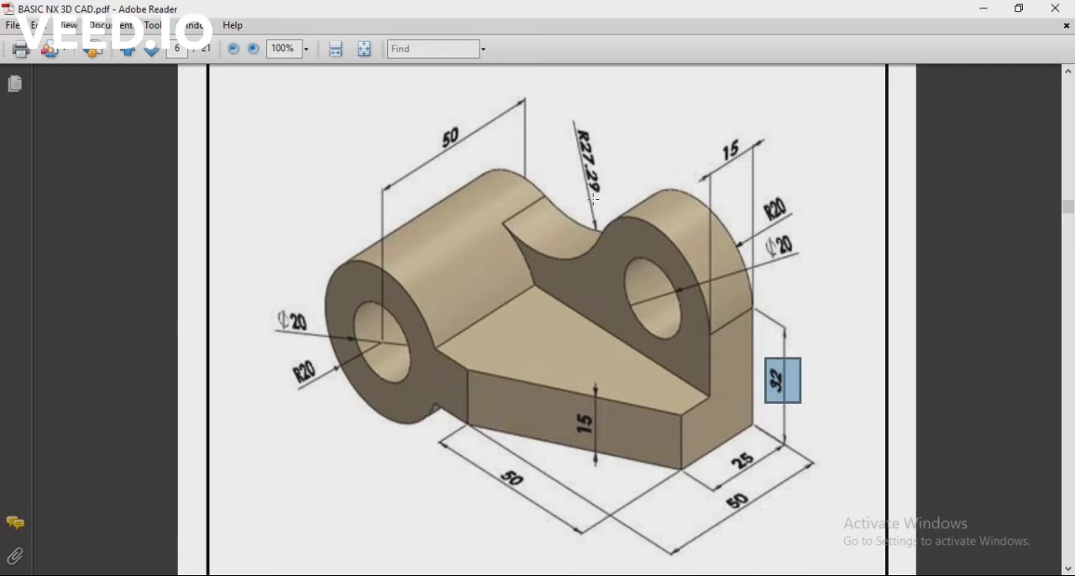
pyautogui.hotkey('alt', 'Tab')
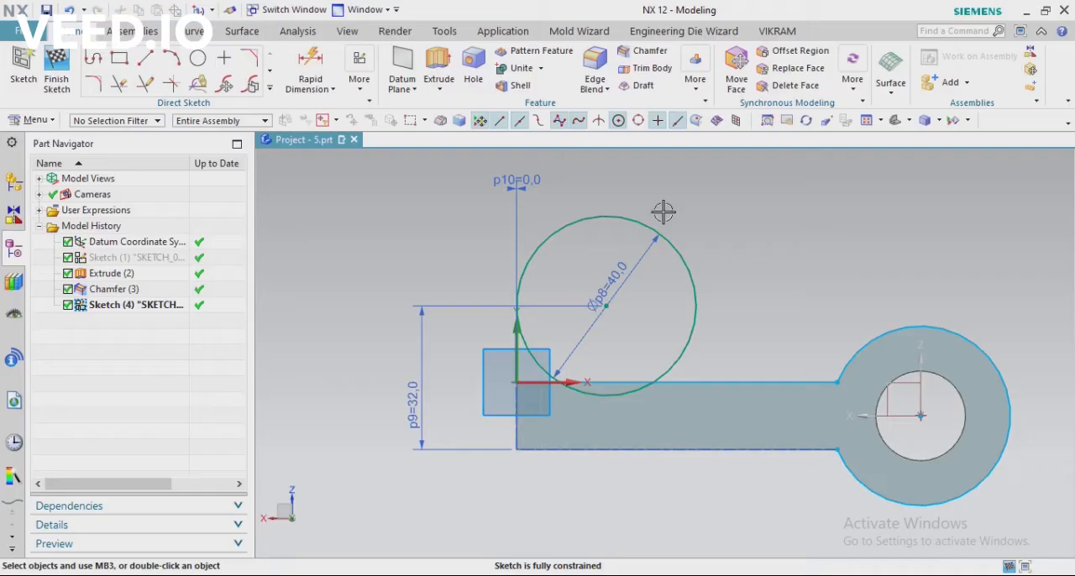
pyautogui.click(270, 86)
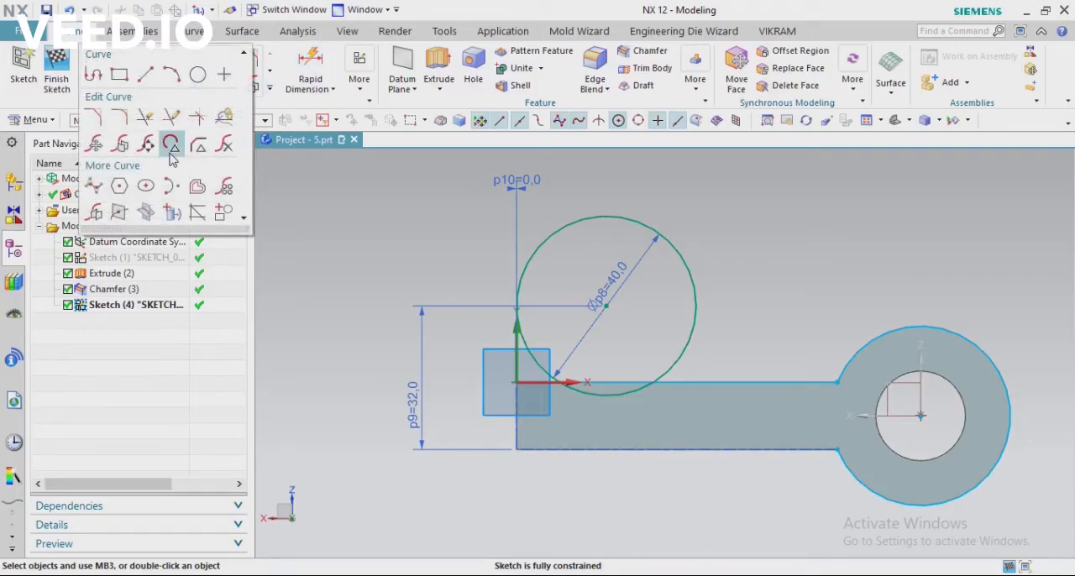
pyautogui.click(118, 117)
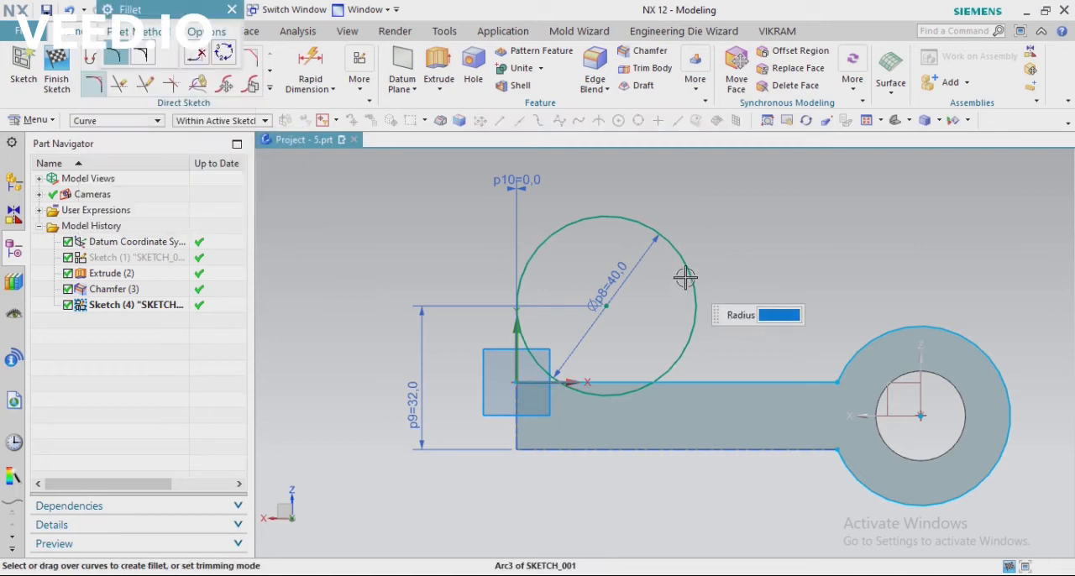
pyautogui.click(852, 354)
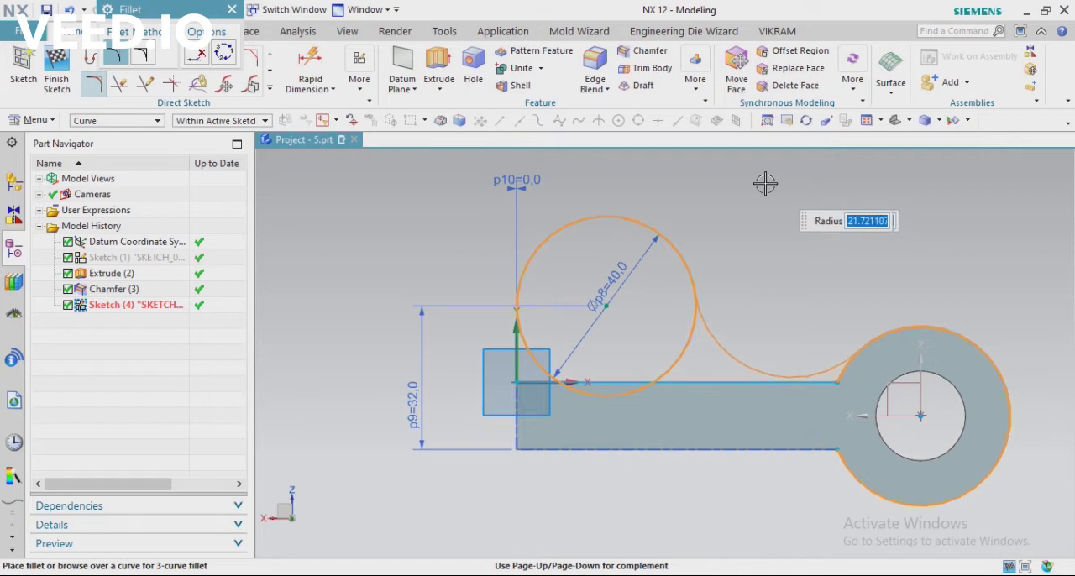
pyautogui.click(806, 319)
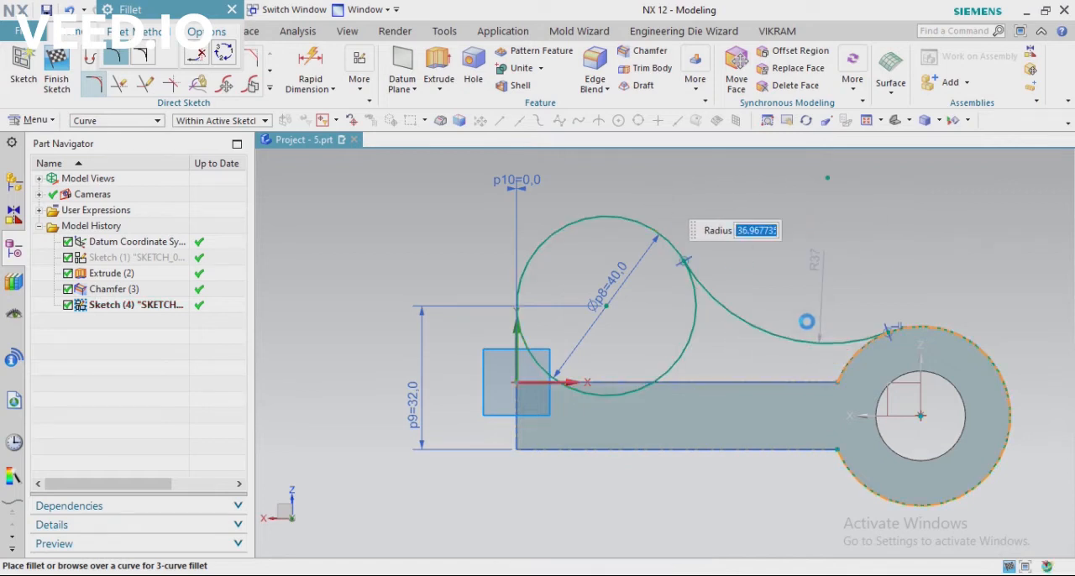
pyautogui.press('Escape')
# Check the connecting radius in the PDF drawing and dimension the arc between the circle and the boss with a 27.29 mm radius
pyautogui.hotkey('alt', 'Tab')
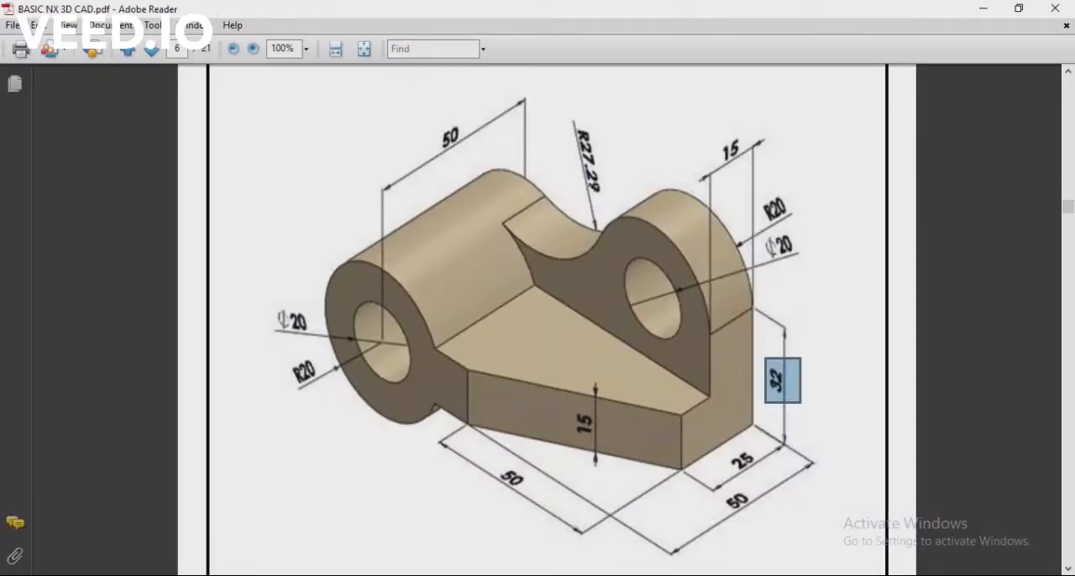
pyautogui.hotkey('alt', 'Tab')
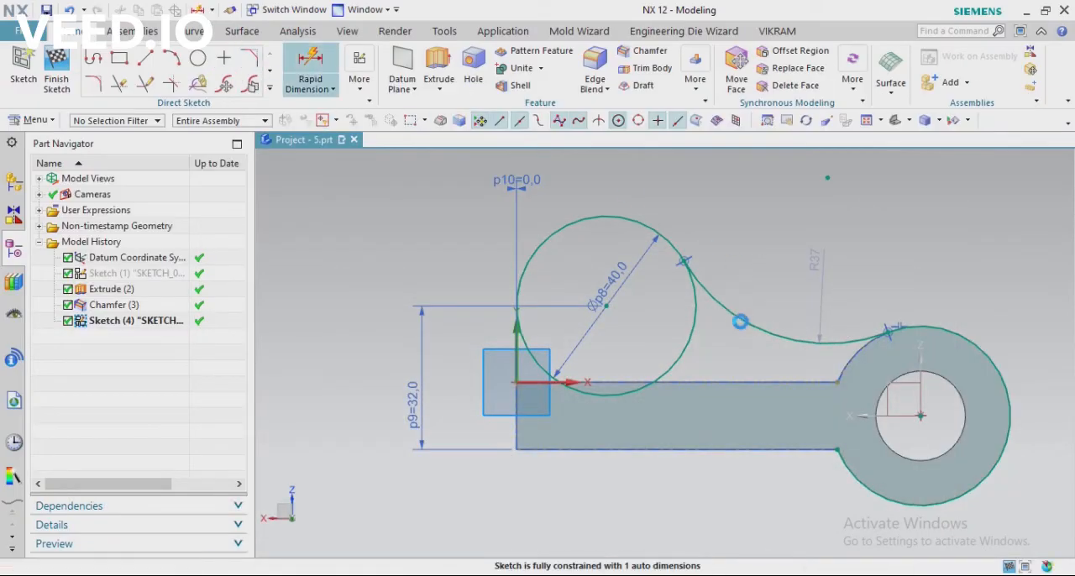
pyautogui.click(310, 66)
pyautogui.click(734, 306)
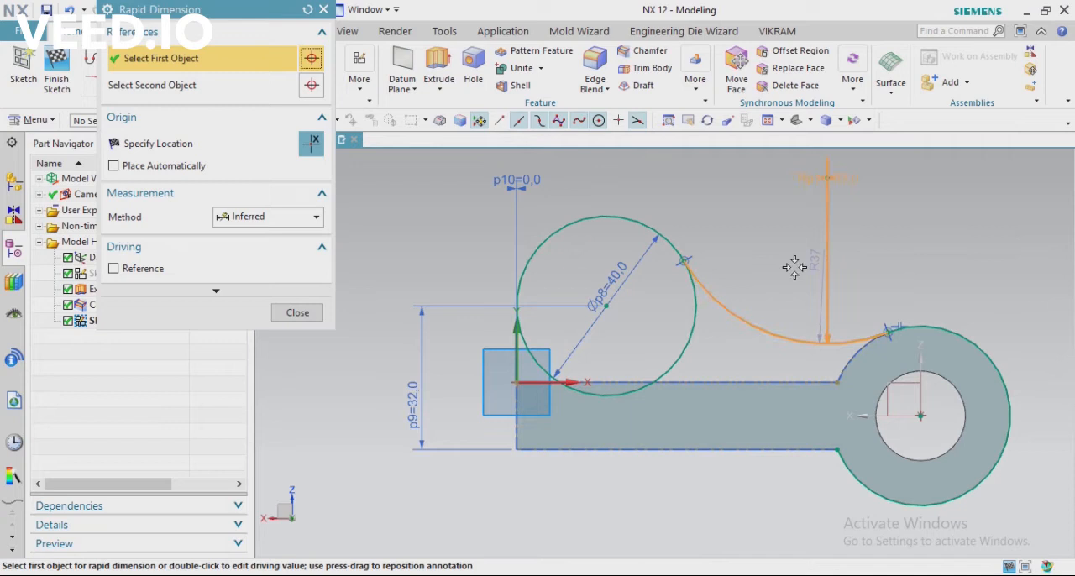
pyautogui.click(806, 269)
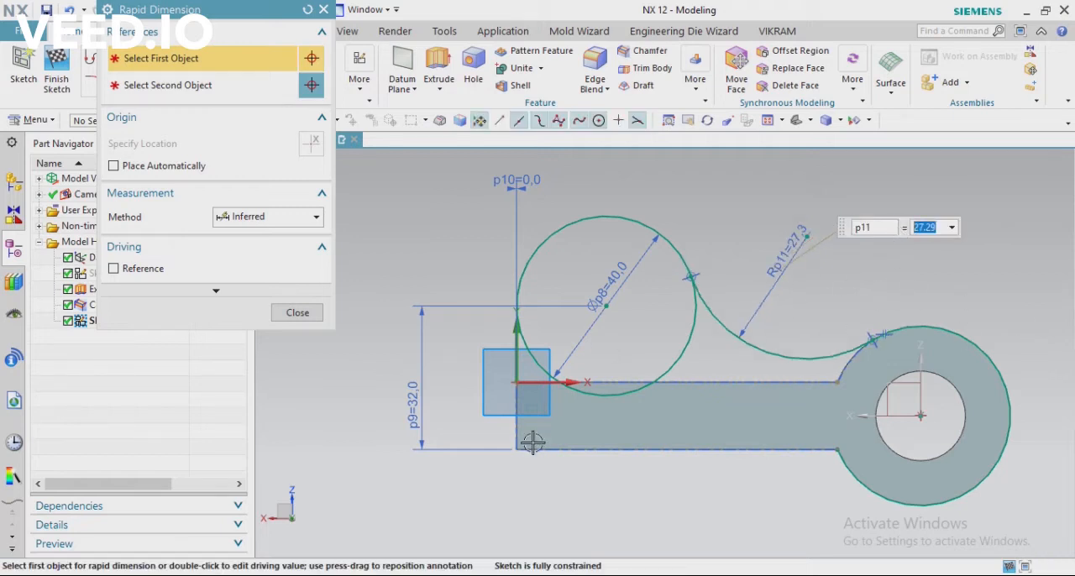
pyautogui.scroll(2, 619, 310)
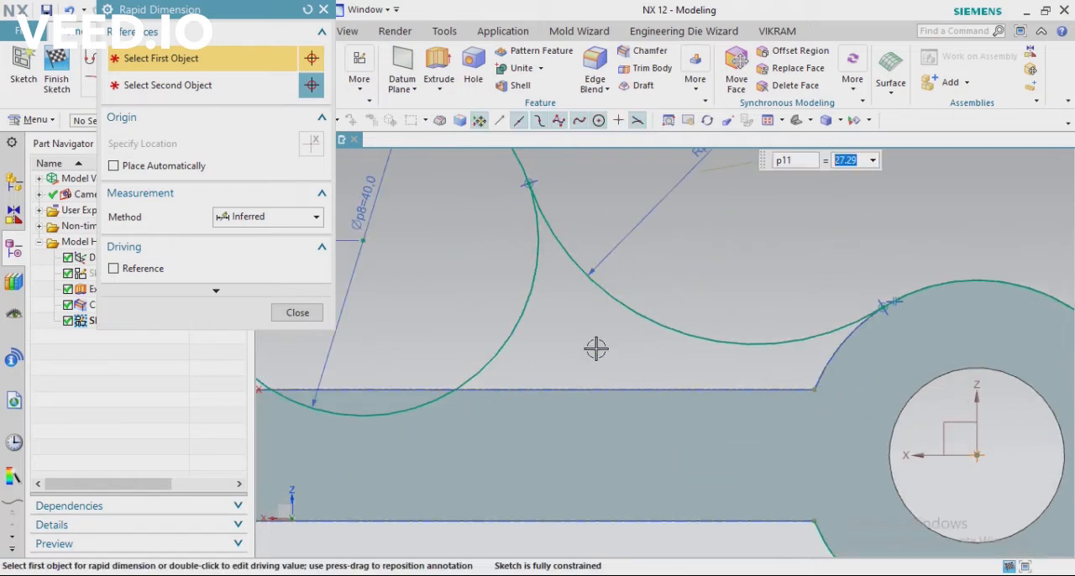
pyautogui.scroll(-3, 552, 325)
pyautogui.click(298, 312)
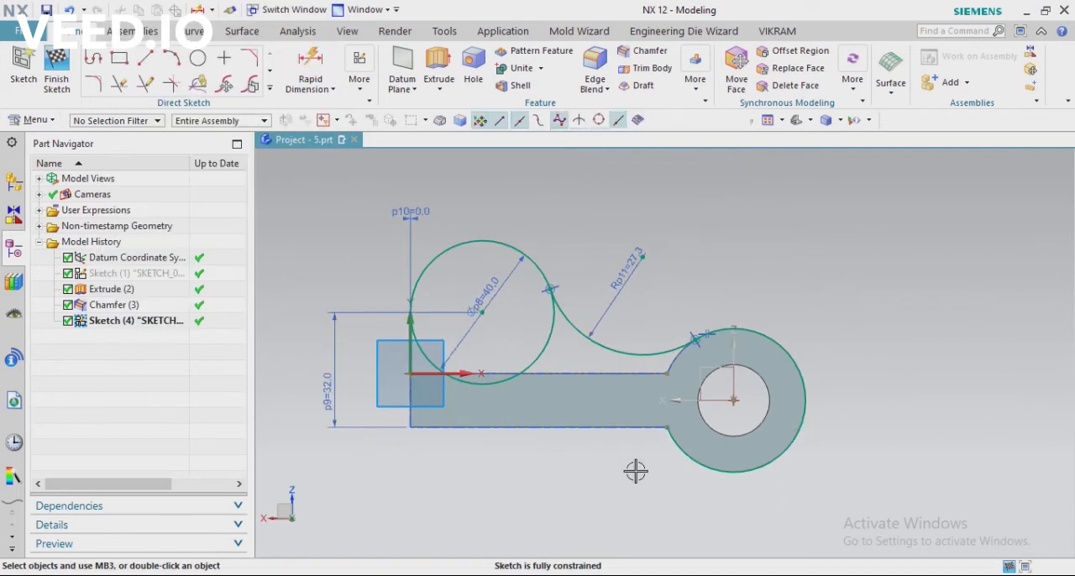
pyautogui.scroll(2, 683, 382)
pyautogui.scroll(-2, 583, 350)
pyautogui.scroll(2, 750, 314)
pyautogui.scroll(-2, 638, 302)
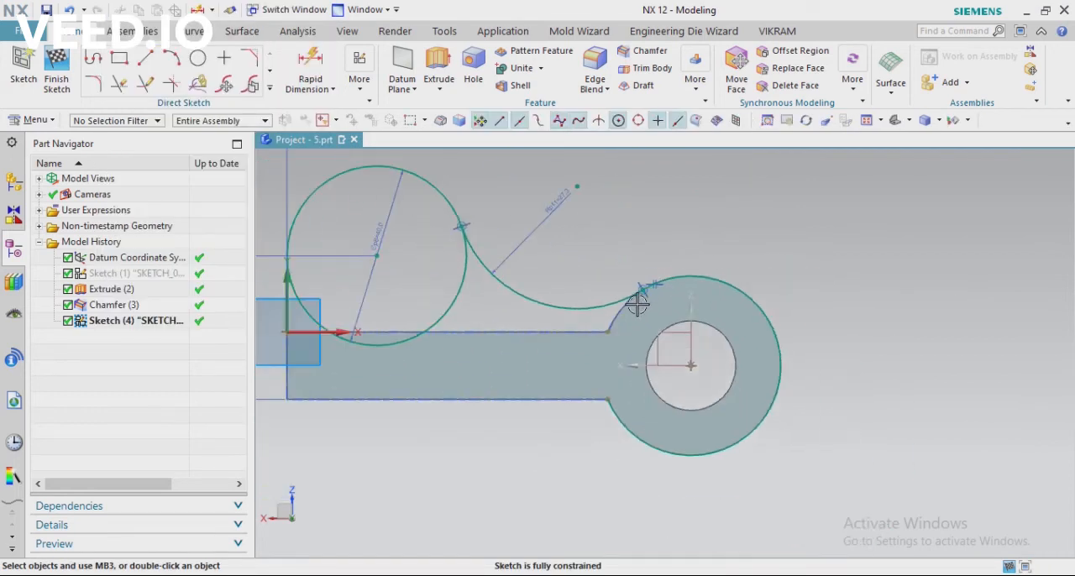
pyautogui.scroll(-3, 440, 314)
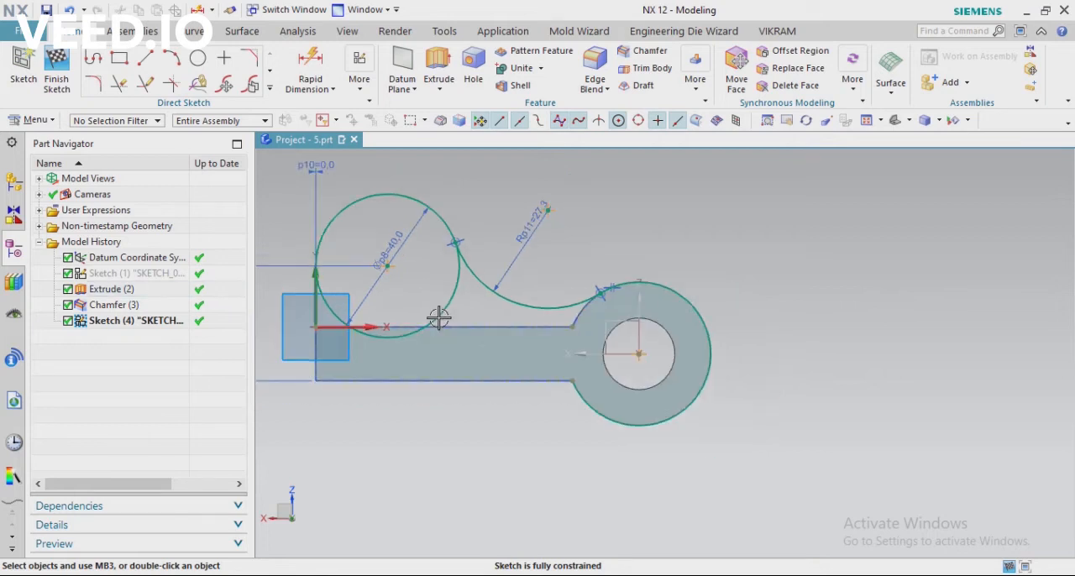
# Check the lug's hole size in the PDF drawing and draw a 20 mm diameter circle concentric with the 40 mm circle
pyautogui.click(567, 574)
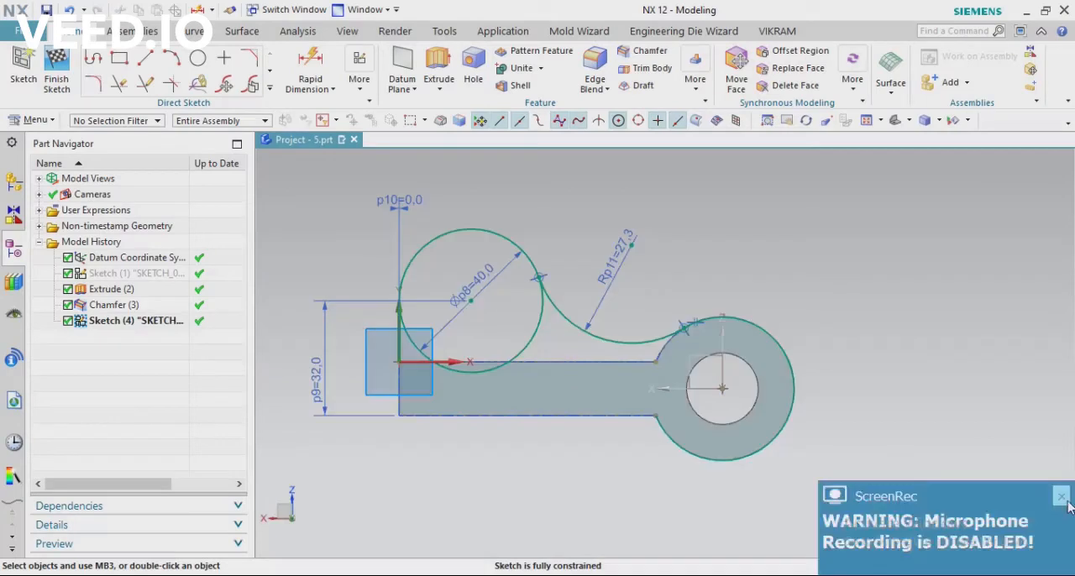
pyautogui.click(1064, 499)
pyautogui.scroll(2, 559, 337)
pyautogui.scroll(-2, 549, 343)
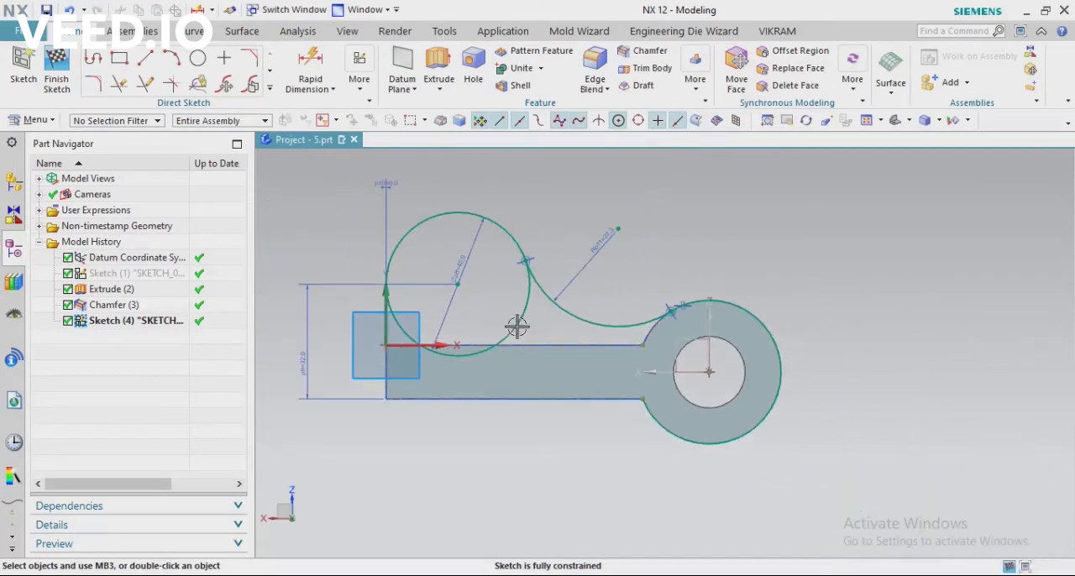
pyautogui.scroll(-1, 658, 338)
pyautogui.scroll(1, 538, 327)
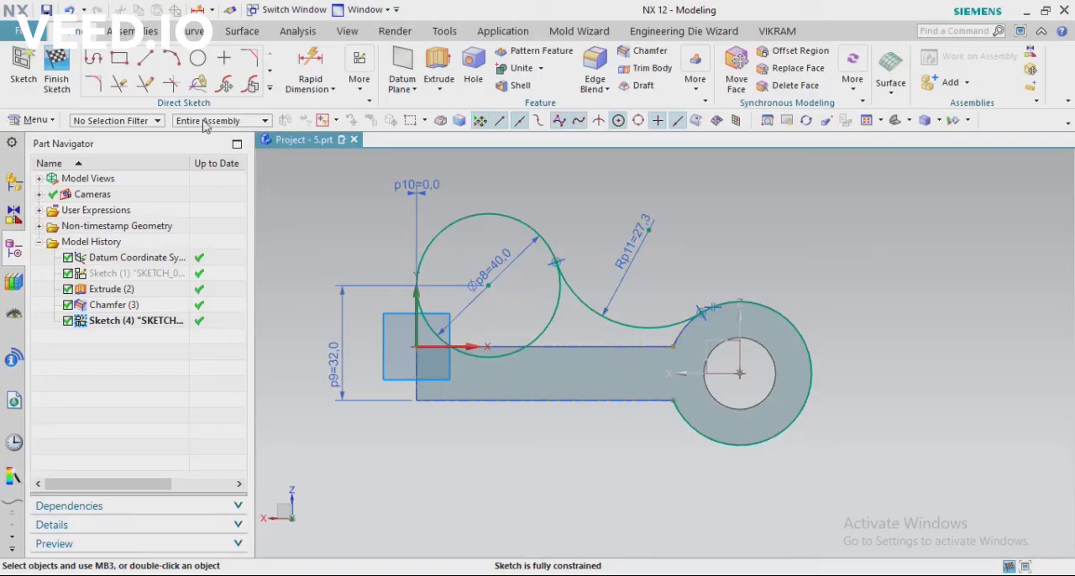
pyautogui.click(197, 58)
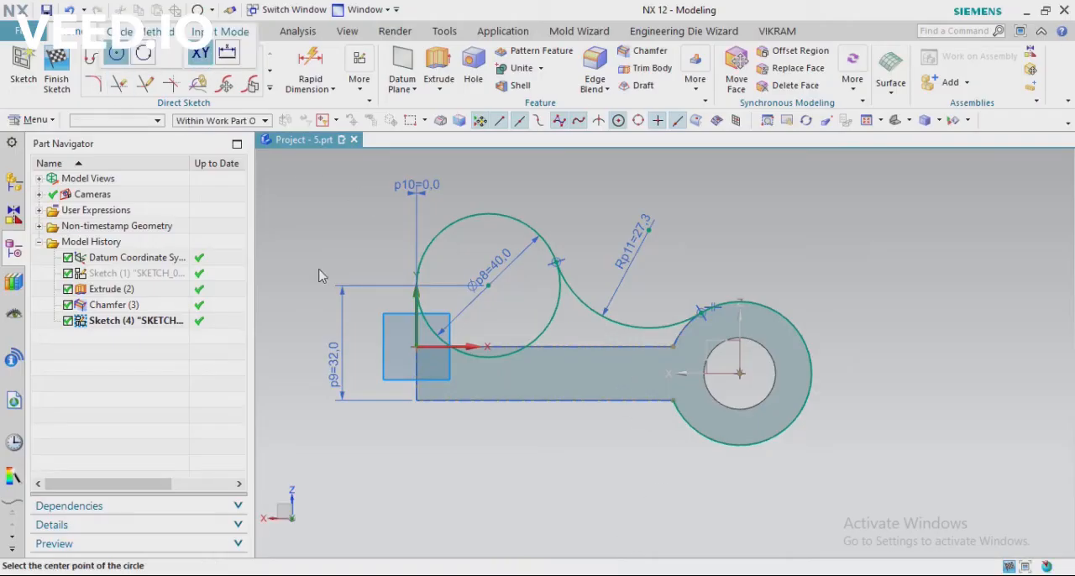
pyautogui.click(488, 285)
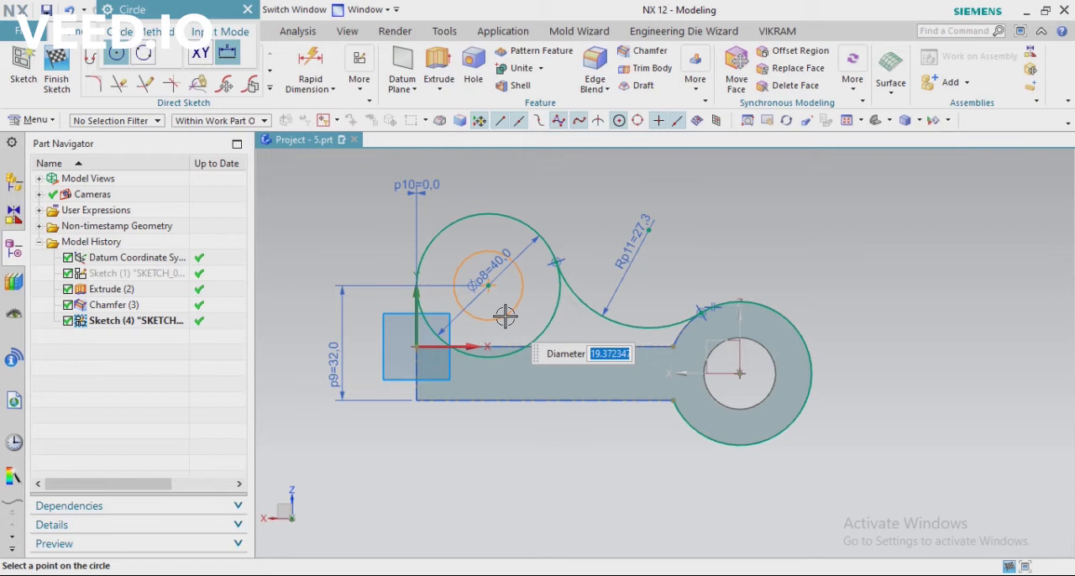
pyautogui.press('Escape')
pyautogui.press('Escape')
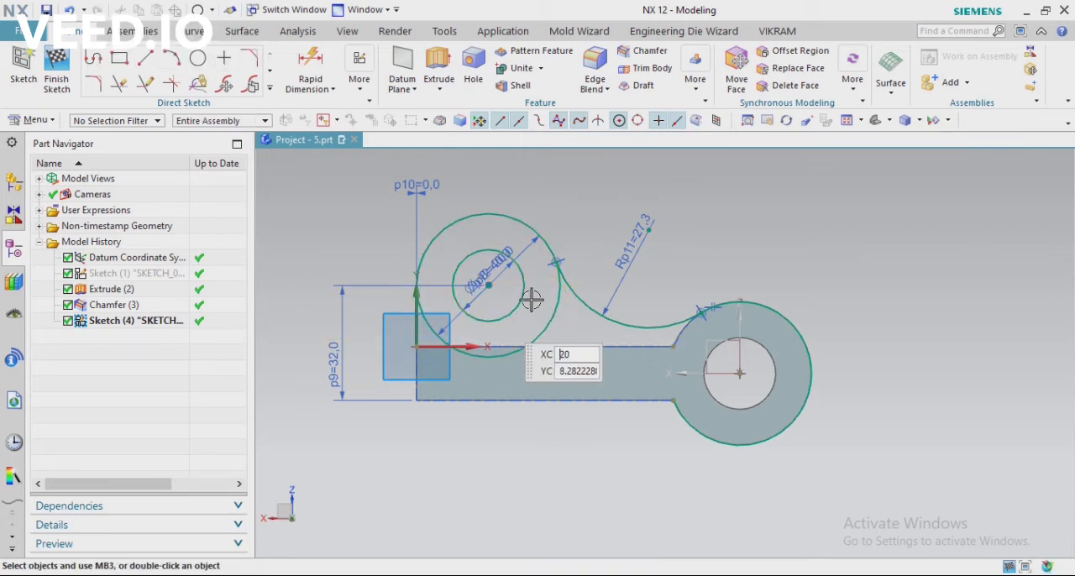
# Project the arm's upper edge and the boss's outer arc into the sketch with Project Curve
pyautogui.click(270, 87)
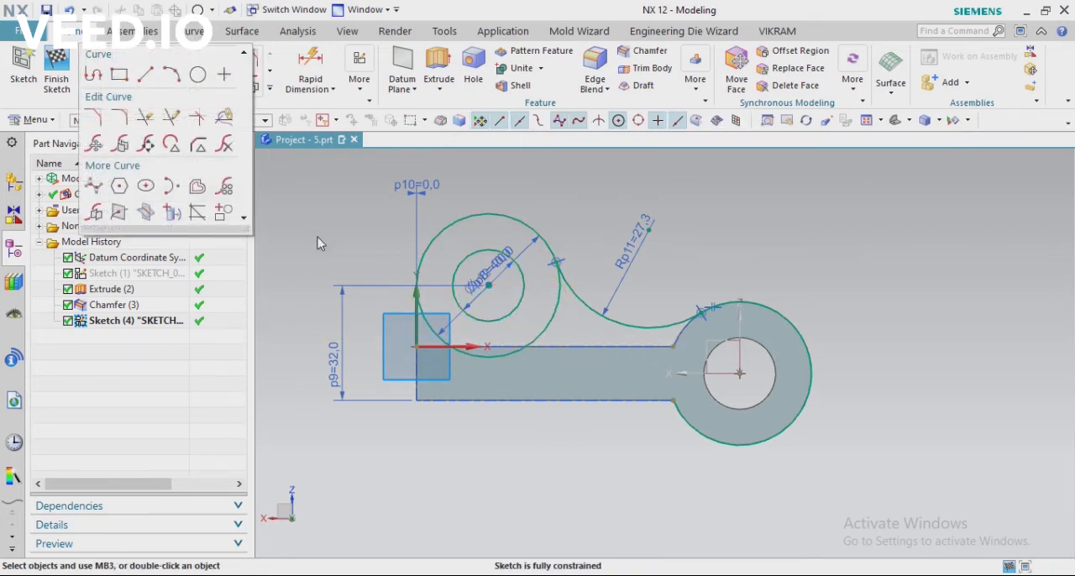
pyautogui.click(156, 213)
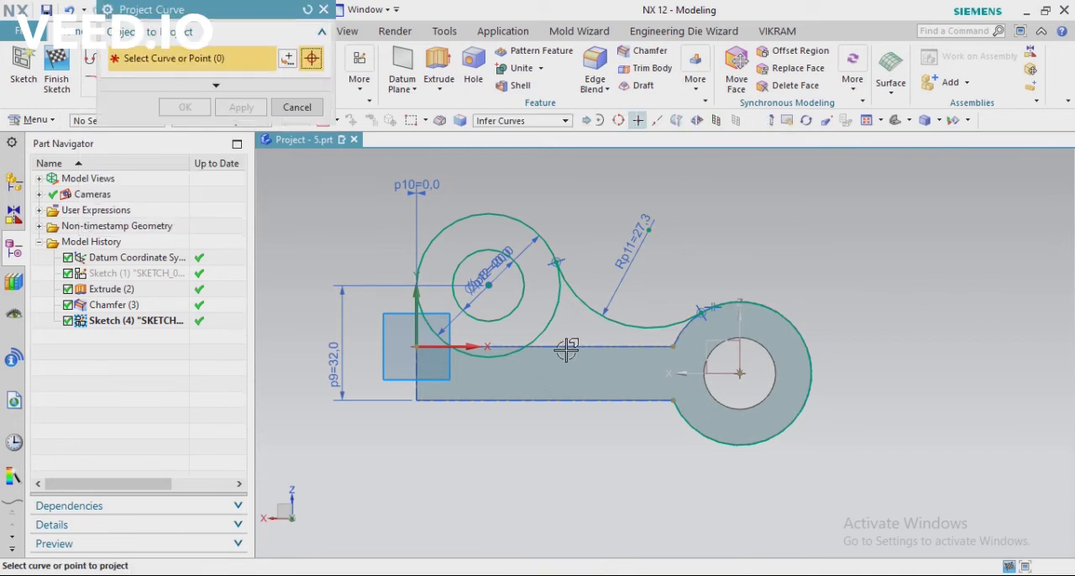
pyautogui.click(567, 352)
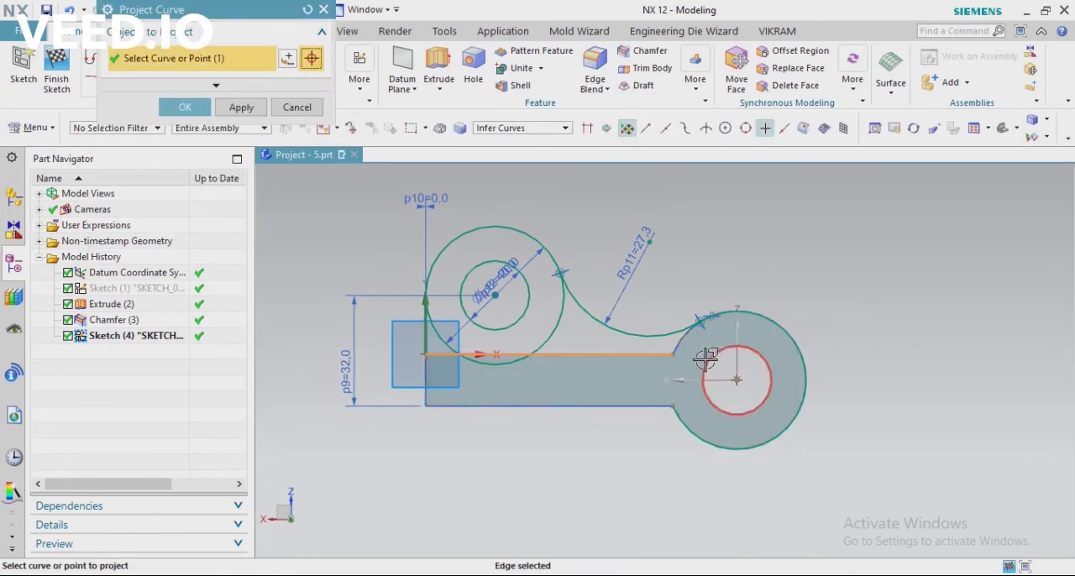
pyautogui.scroll(3, 705, 335)
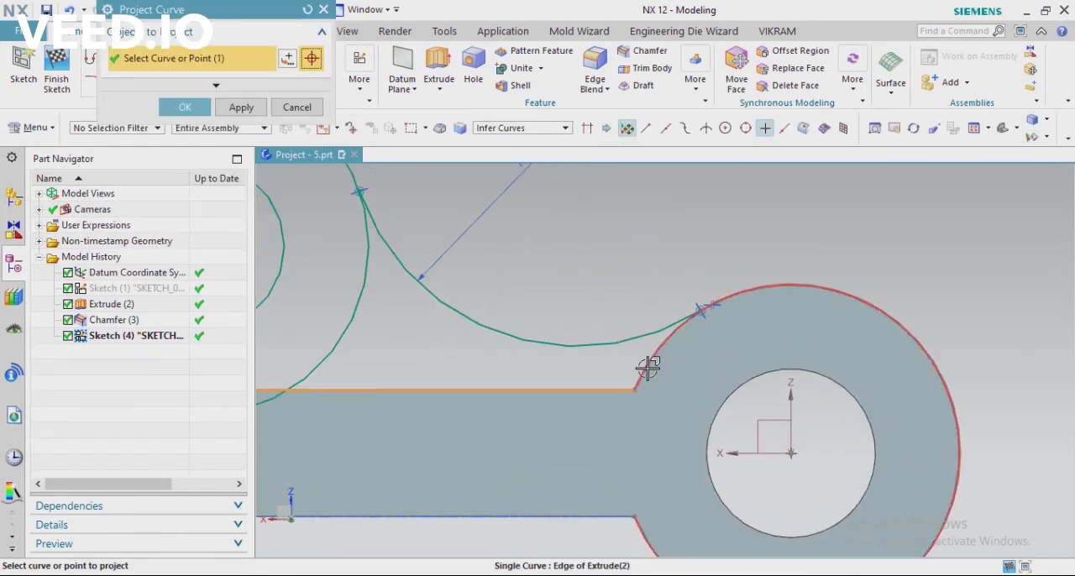
pyautogui.click(646, 361)
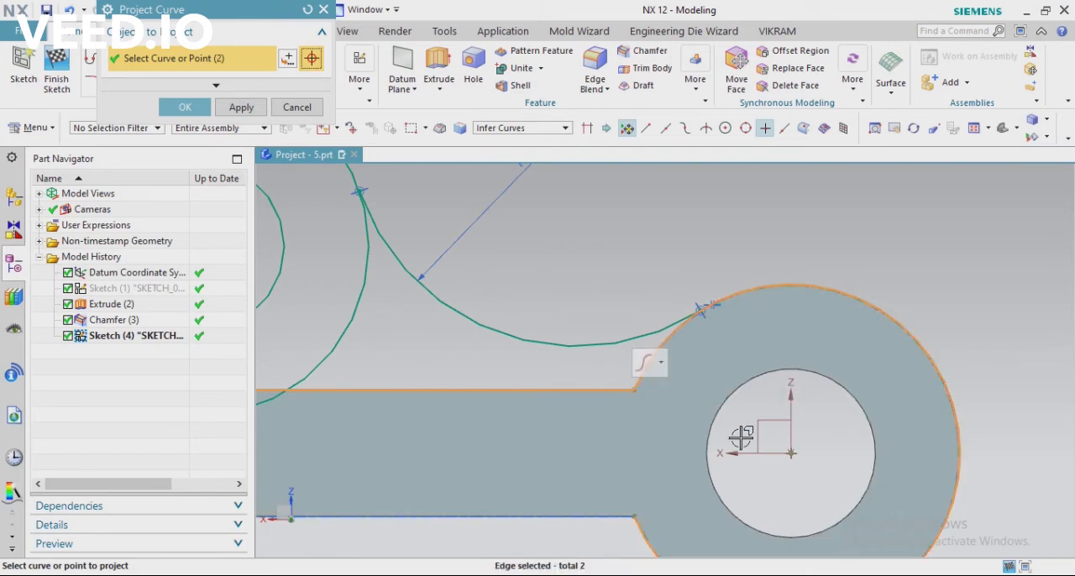
pyautogui.click(186, 111)
pyautogui.scroll(-4, 576, 293)
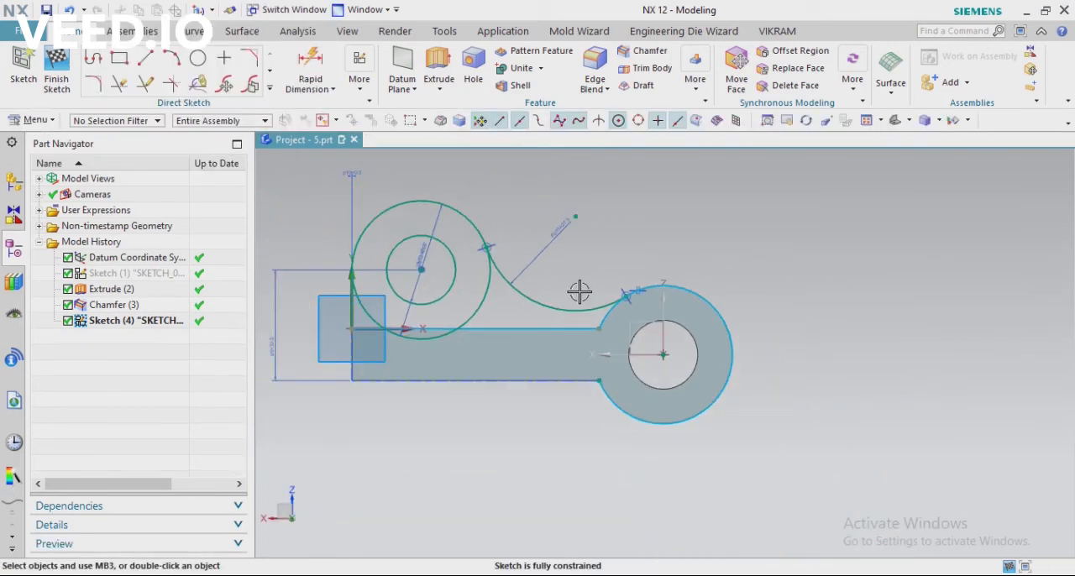
pyautogui.click(118, 84)
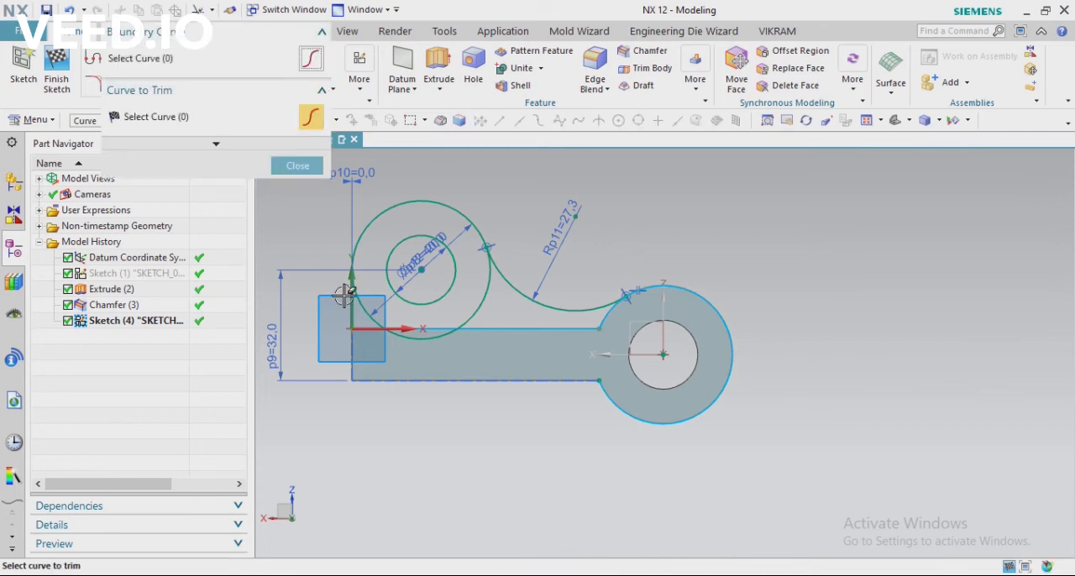
pyautogui.scroll(3, 364, 272)
pyautogui.scroll(3, 361, 266)
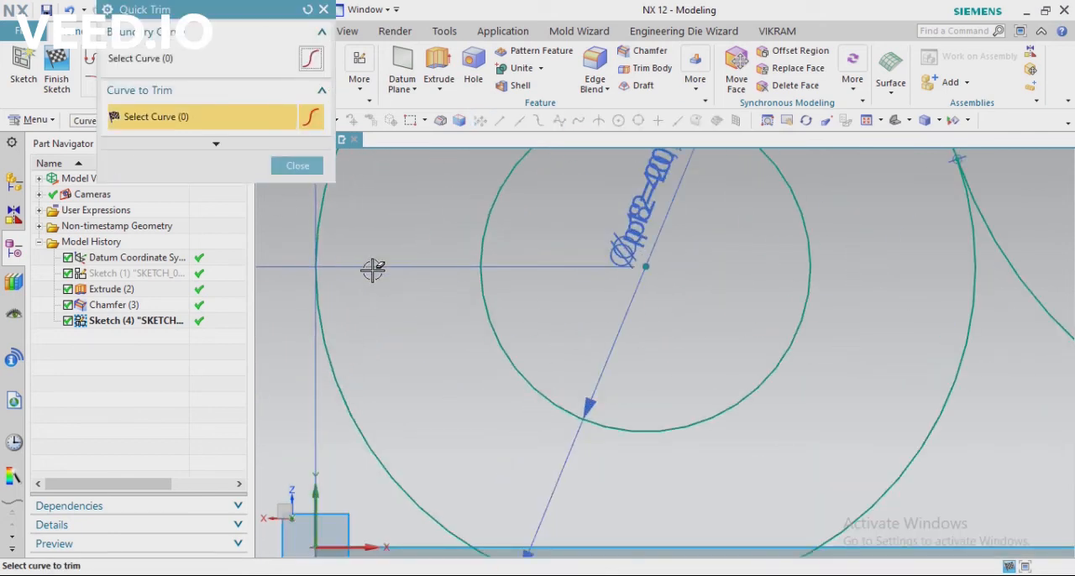
pyautogui.scroll(-2, 372, 268)
pyautogui.click(297, 165)
# Draw a vertical line 17 mm long from the sketch origin up to the outer side of the 40 mm circle
pyautogui.scroll(2, 407, 306)
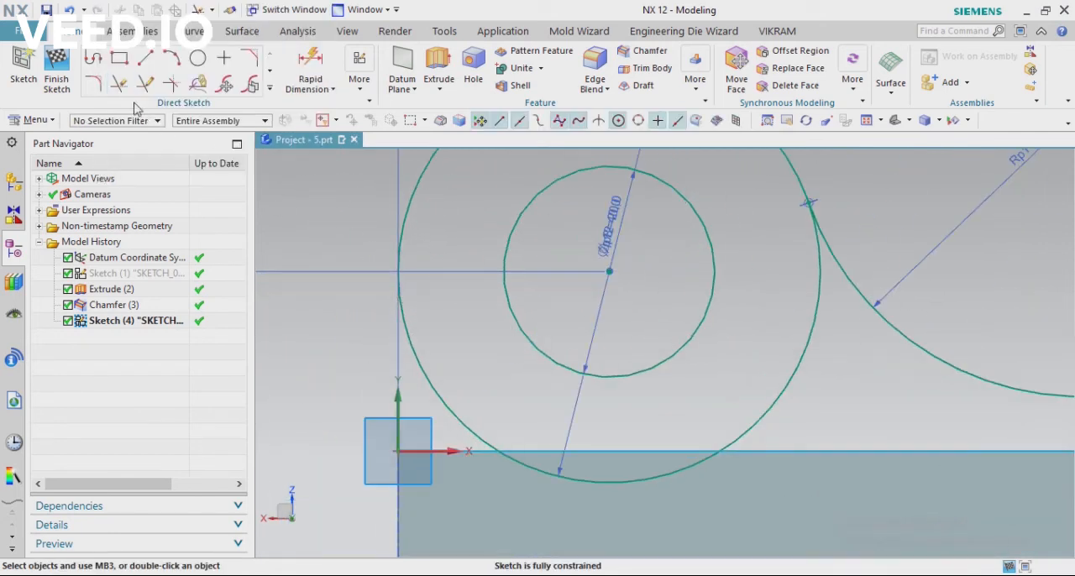
pyautogui.click(146, 65)
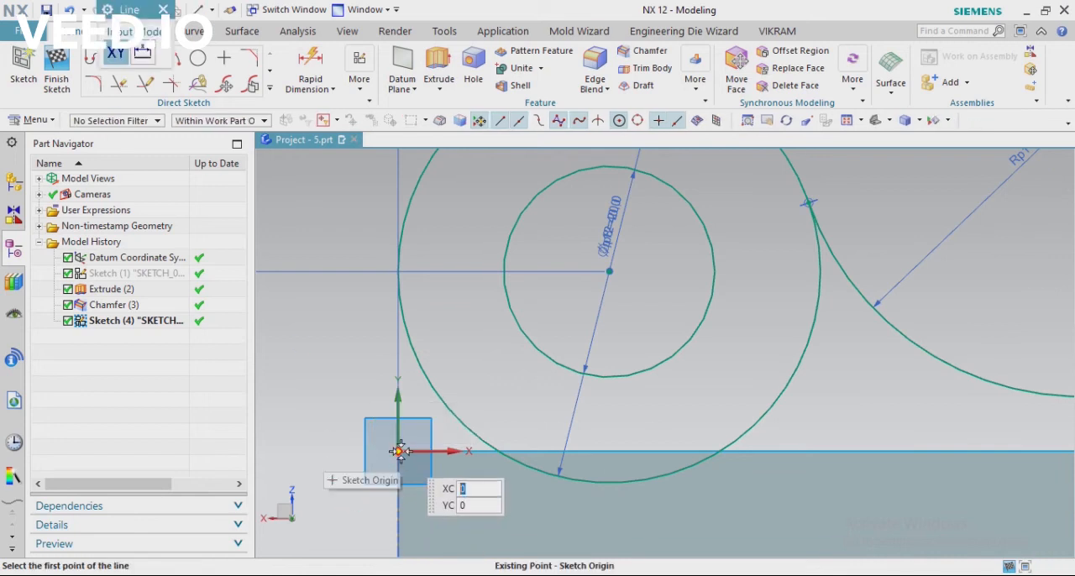
pyautogui.click(400, 451)
pyautogui.scroll(-4, 403, 445)
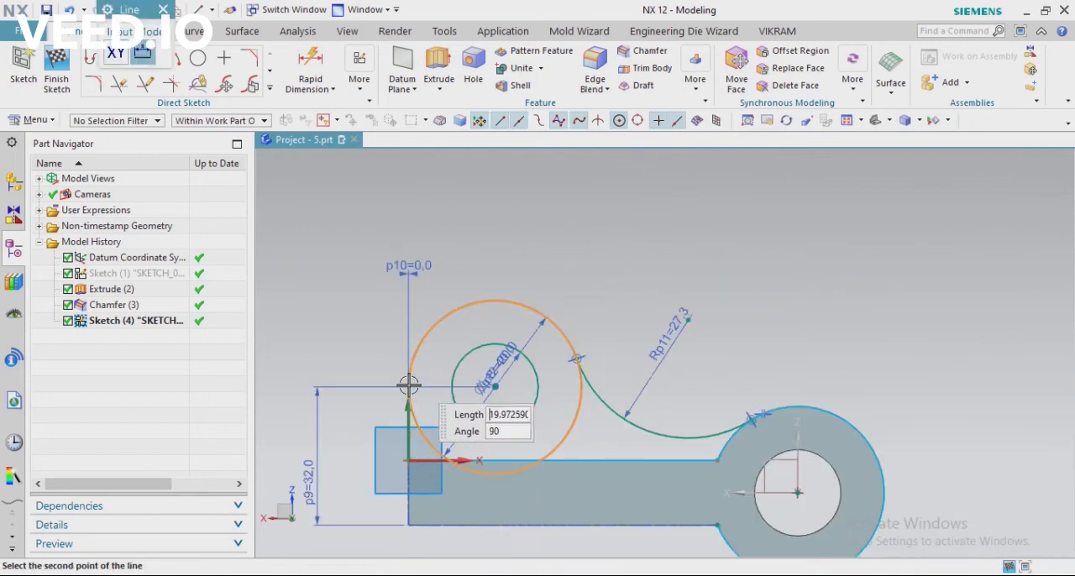
pyautogui.click(407, 389)
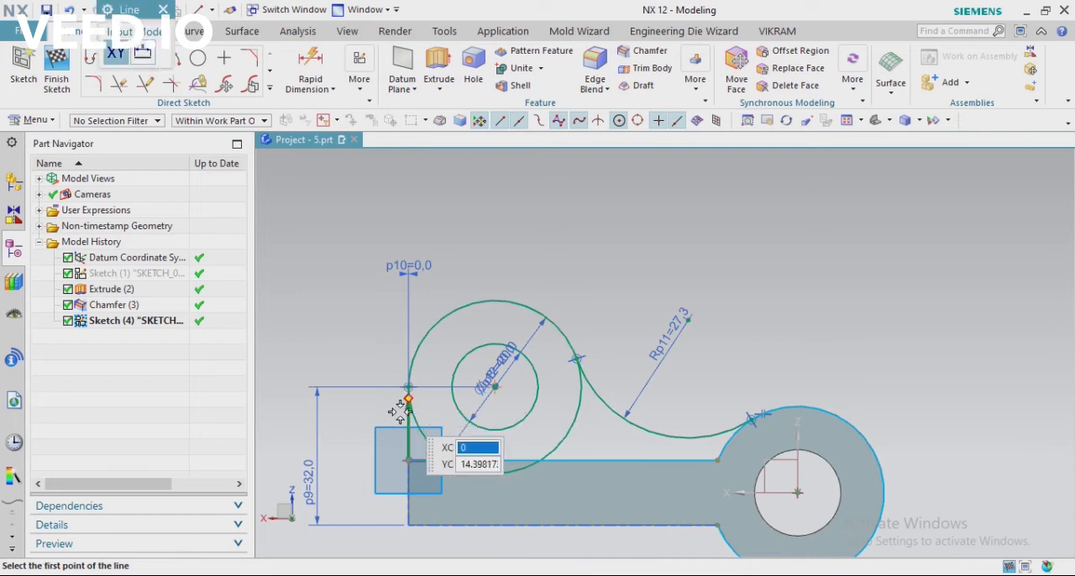
pyautogui.press('Escape')
# Trim away the lower part of the 40 mm circle and the projected boss arc beyond the lug outline, and finish the sketch
pyautogui.click(118, 83)
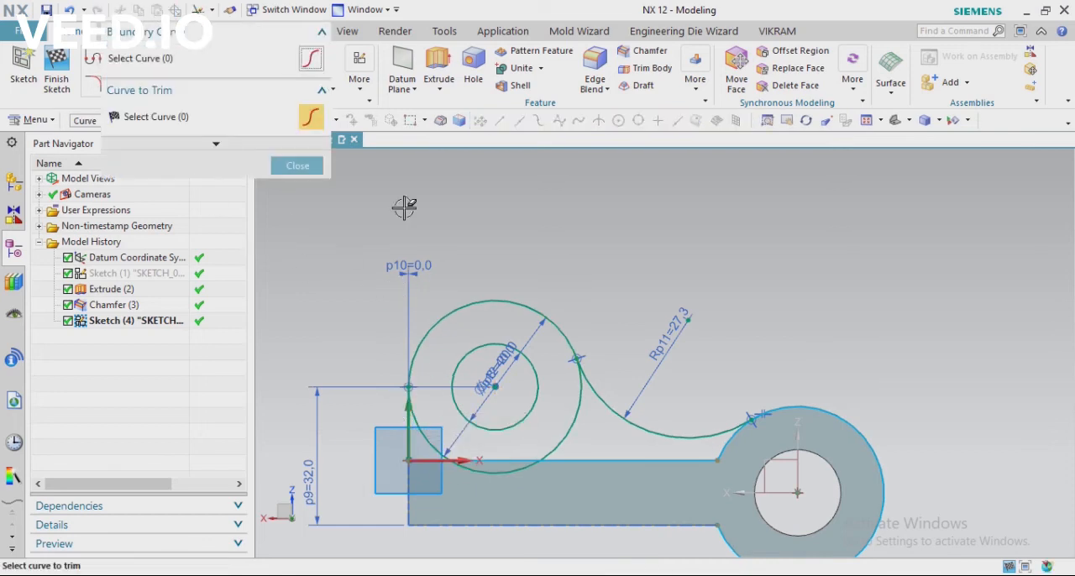
pyautogui.scroll(-2, 336, 336)
pyautogui.scroll(4, 538, 336)
pyautogui.click(565, 325)
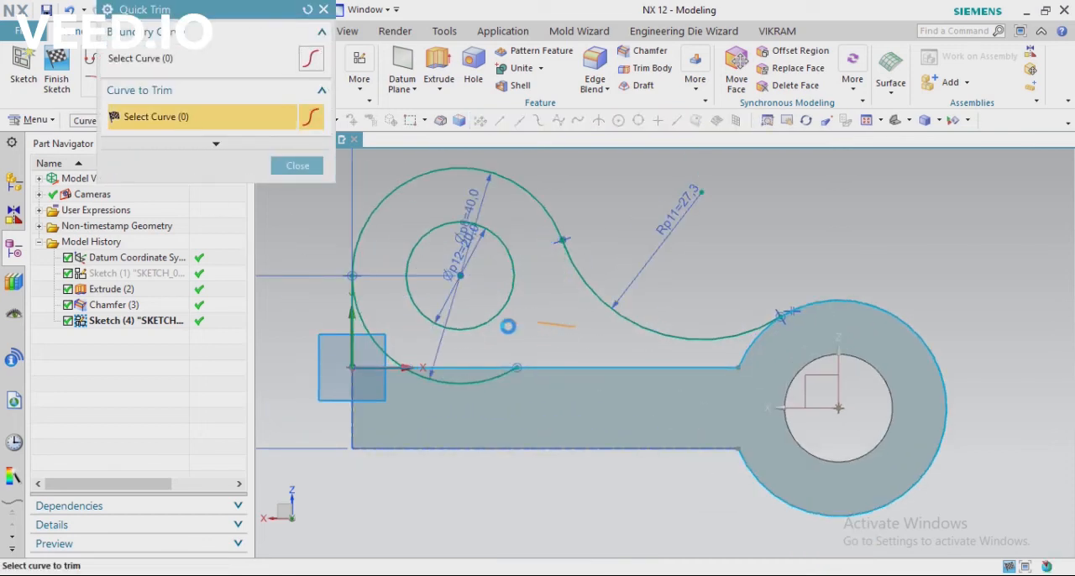
pyautogui.click(370, 343)
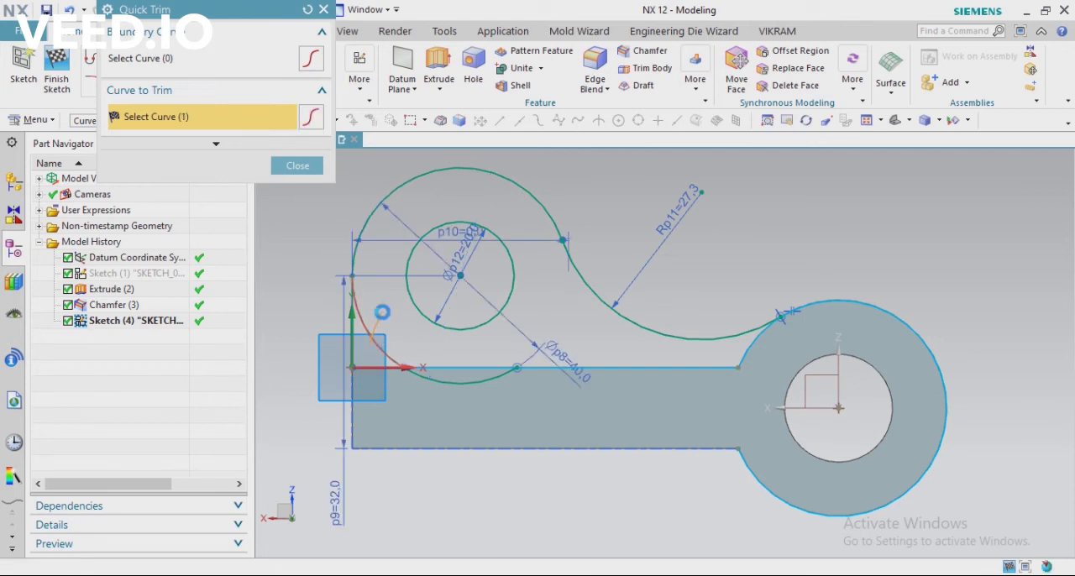
pyautogui.click(451, 378)
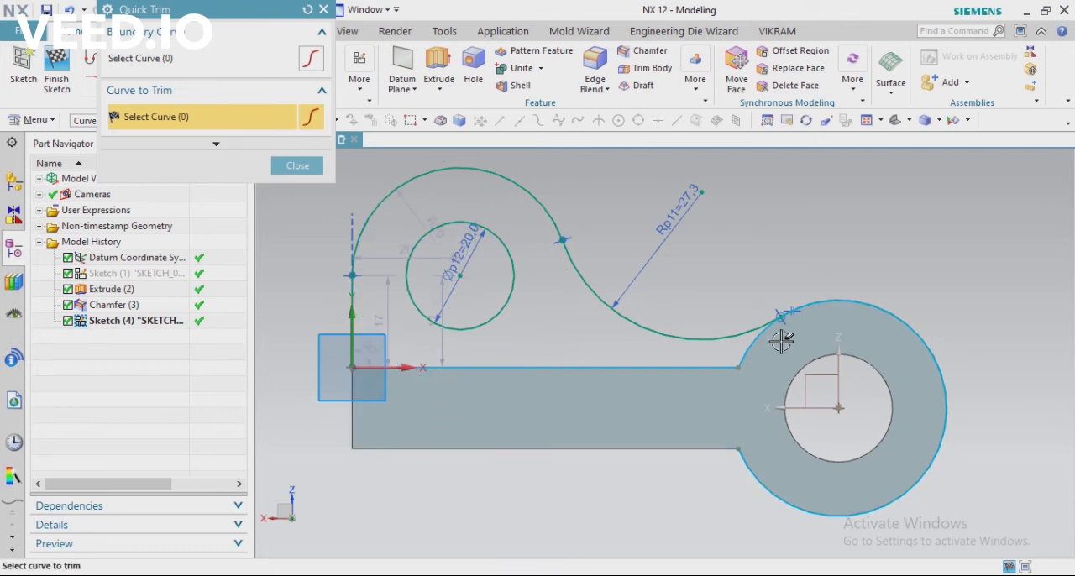
pyautogui.moveTo(850, 266); pyautogui.dragTo(865, 335)
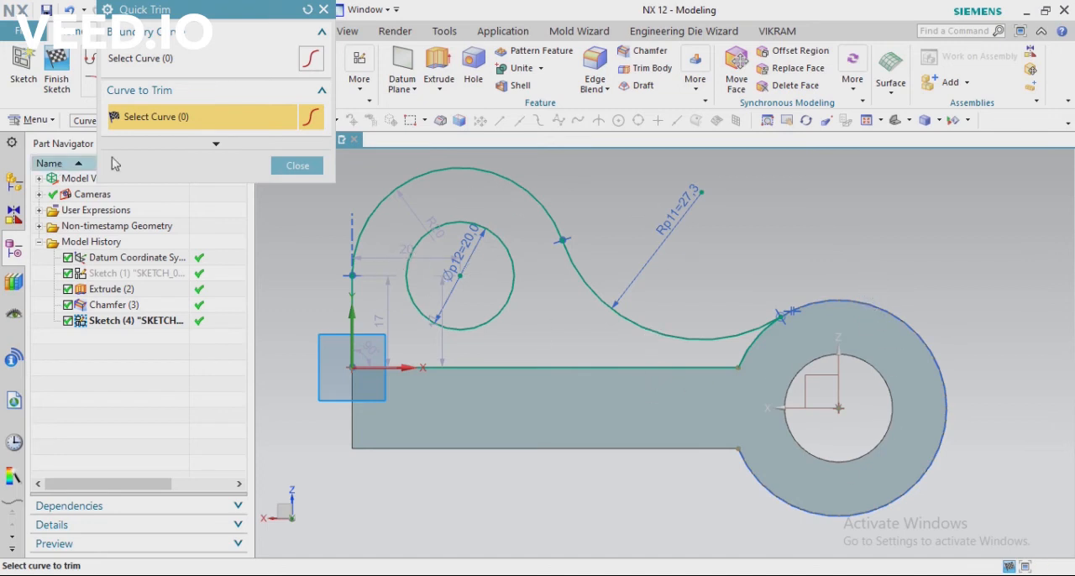
pyautogui.click(298, 166)
pyautogui.click(56, 68)
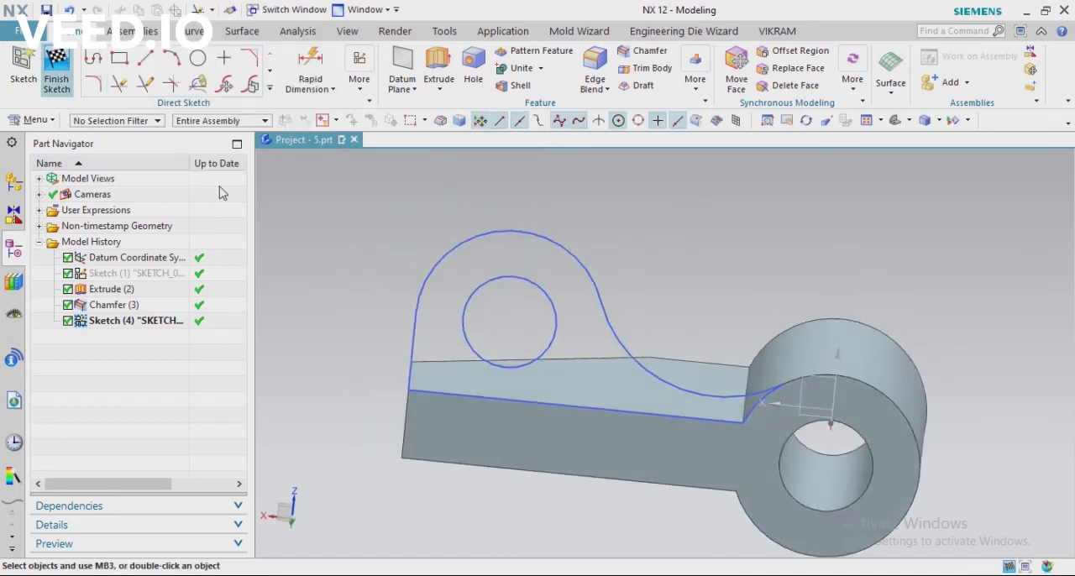
# Extrude the lug sketch in the reversed direction over the arm with a 15 mm end distance, after checking the lug thickness in the PDF drawing
pyautogui.moveTo(399, 259)
pyautogui.mouseDown(button='middle')
pyautogui.moveTo(457, 272)
pyautogui.moveTo(590, 341)
pyautogui.moveTo(551, 367)
pyautogui.moveTo(557, 264)
pyautogui.mouseUp(button='middle')
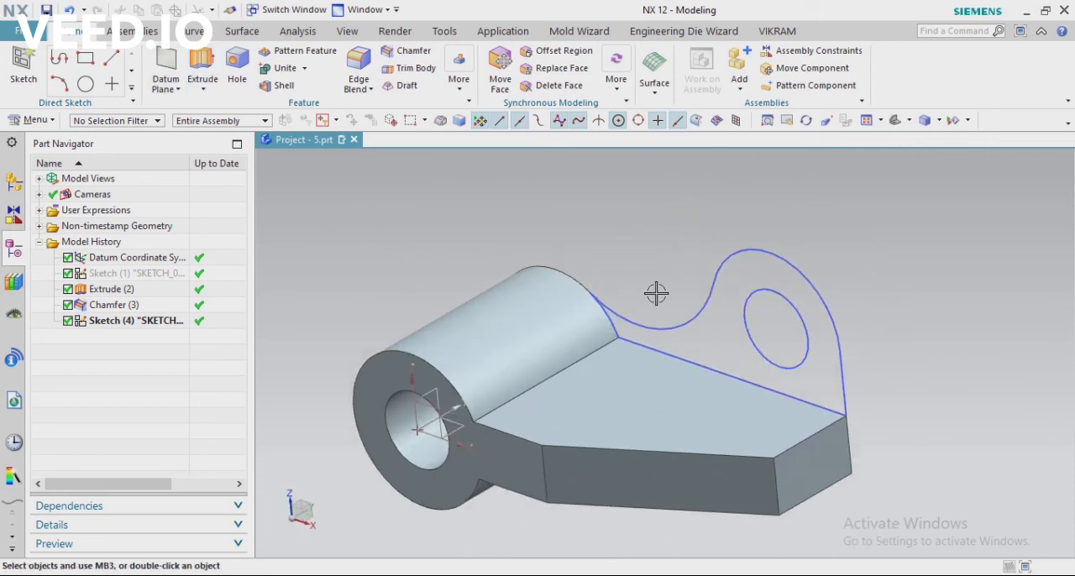
pyautogui.click(203, 65)
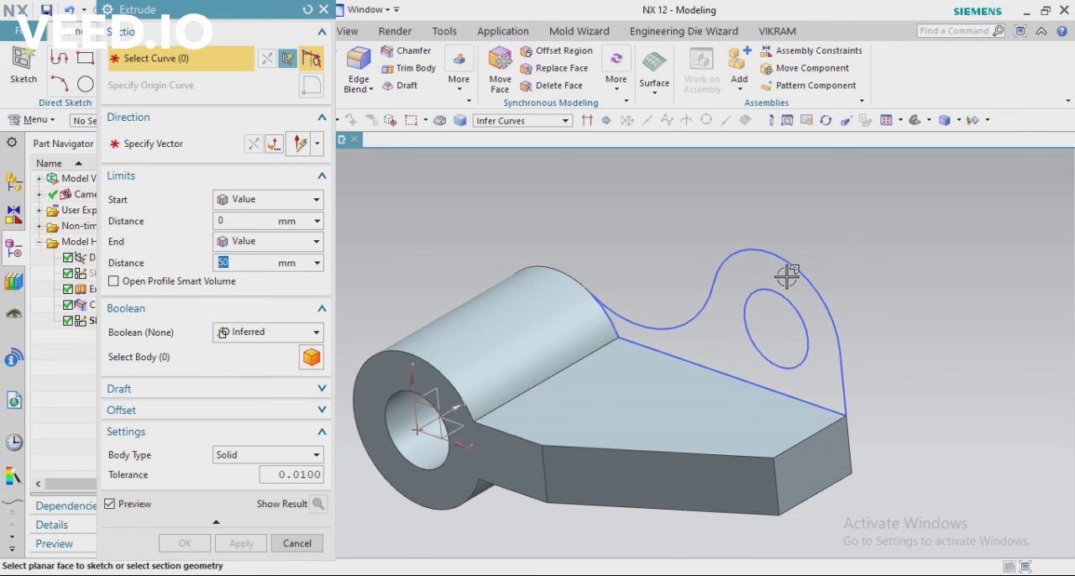
pyautogui.click(788, 271)
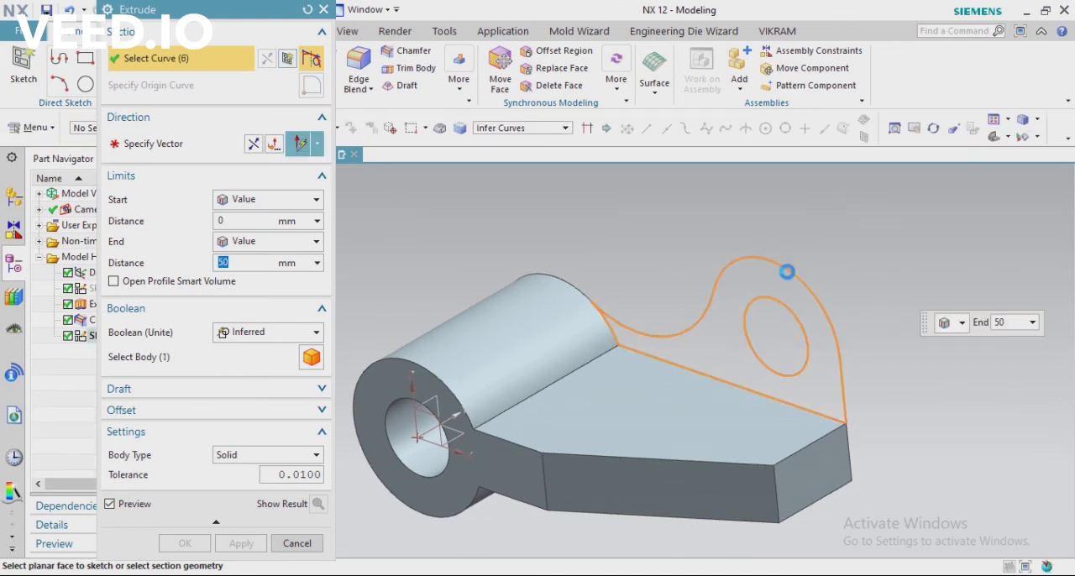
pyautogui.click(274, 143)
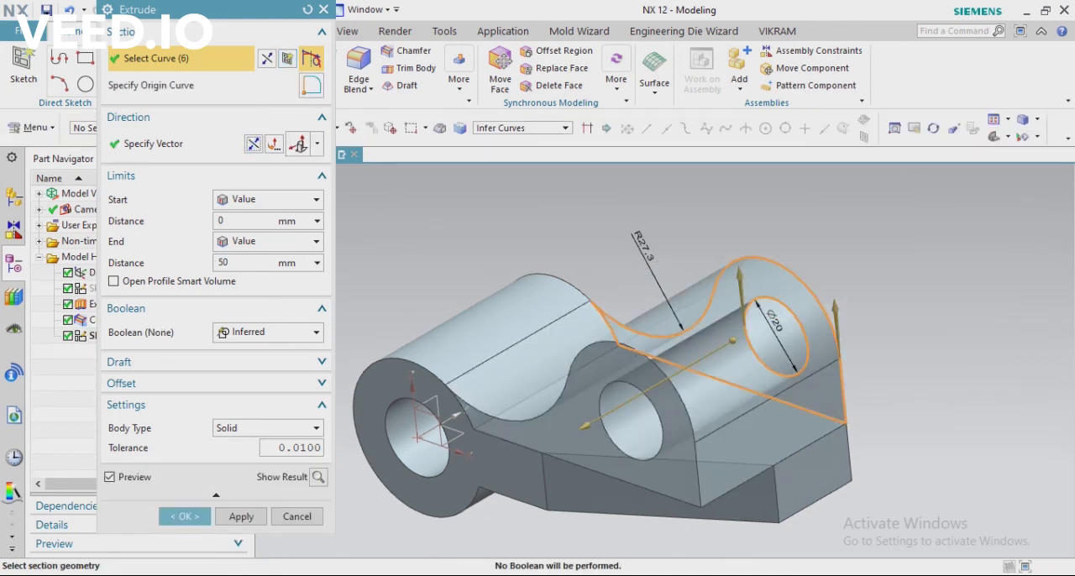
pyautogui.hotkey('alt', 'Tab')
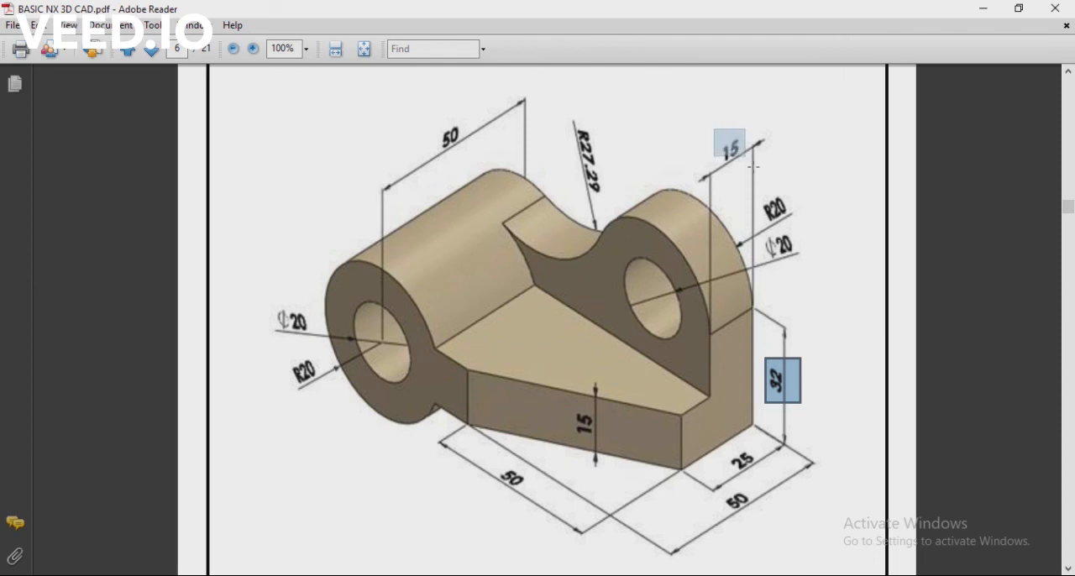
pyautogui.hotkey('alt', 'Tab')
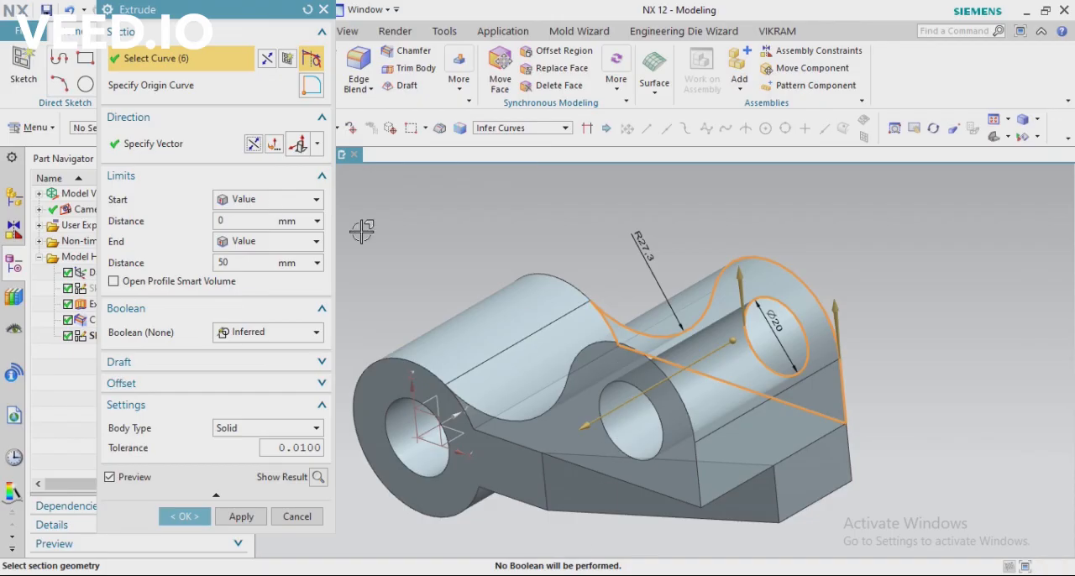
pyautogui.doubleClick(239, 262)
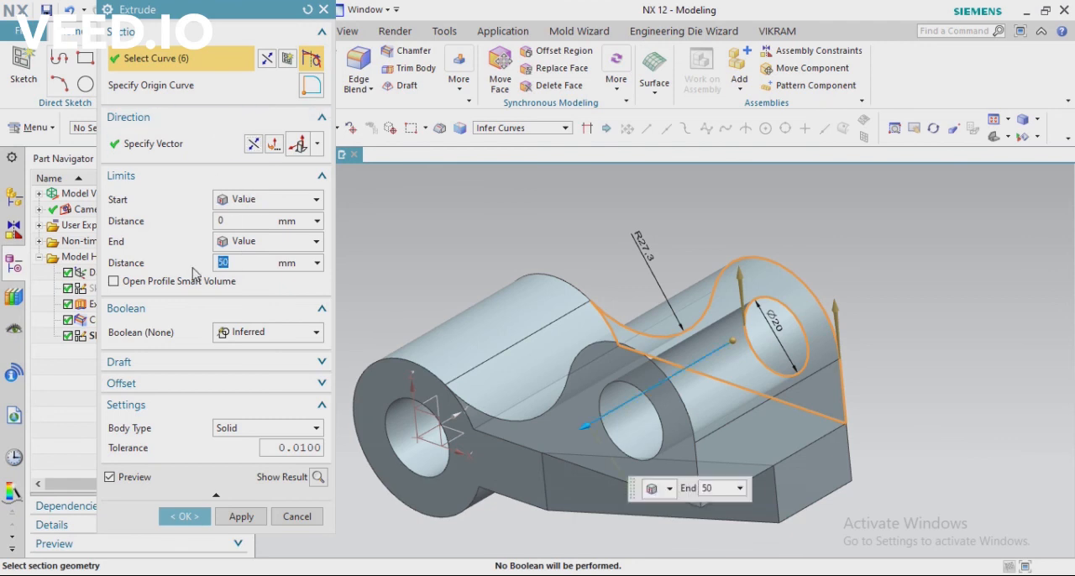
# Preview the lug extrusion, set its Boolean to Unite with the boss-and-arm body, and complete the feature
pyautogui.click(318, 477)
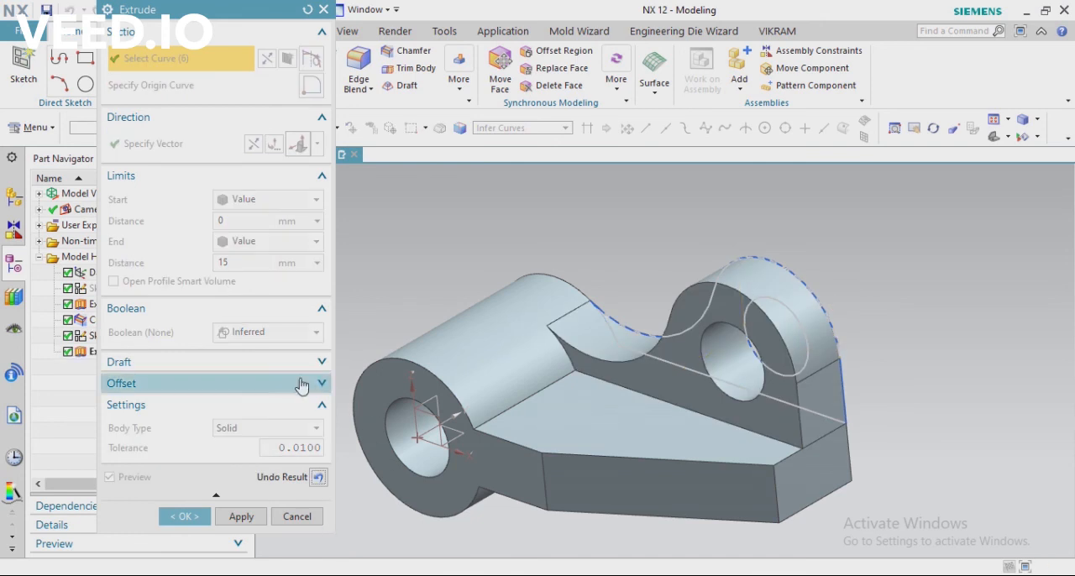
pyautogui.click(318, 477)
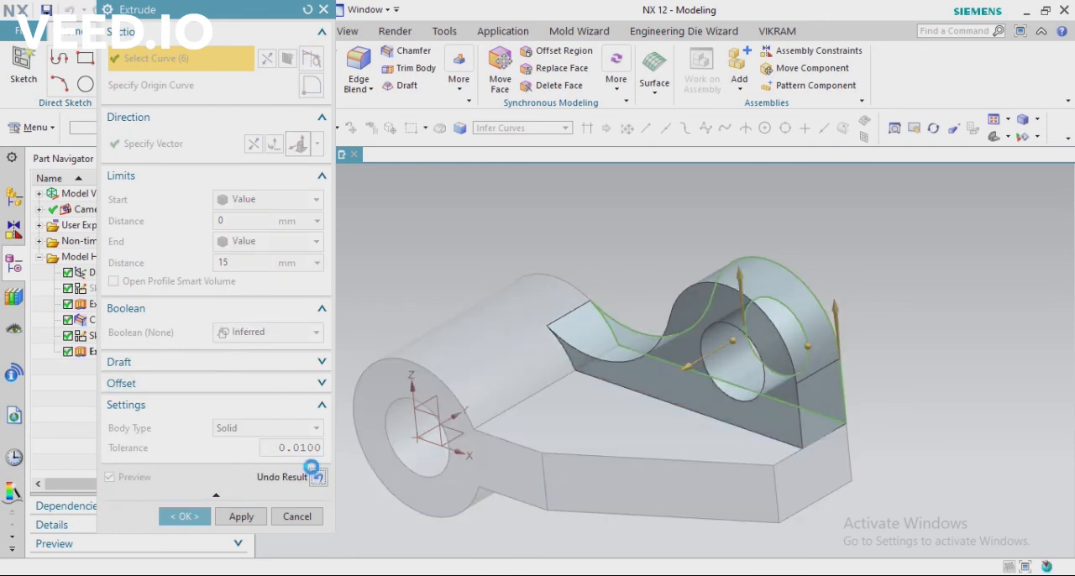
pyautogui.click(267, 332)
pyautogui.click(242, 367)
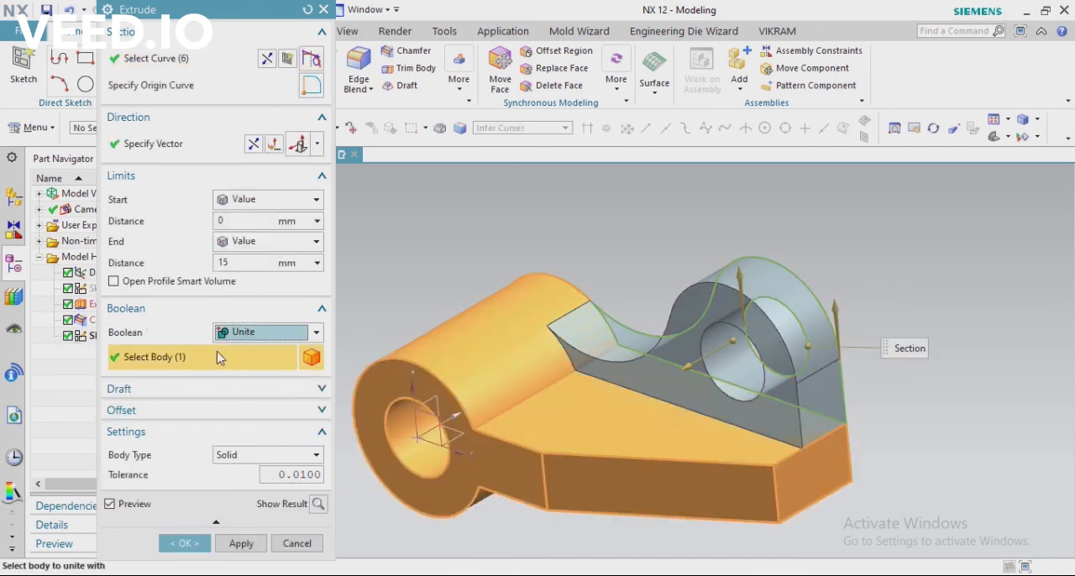
pyautogui.click(318, 504)
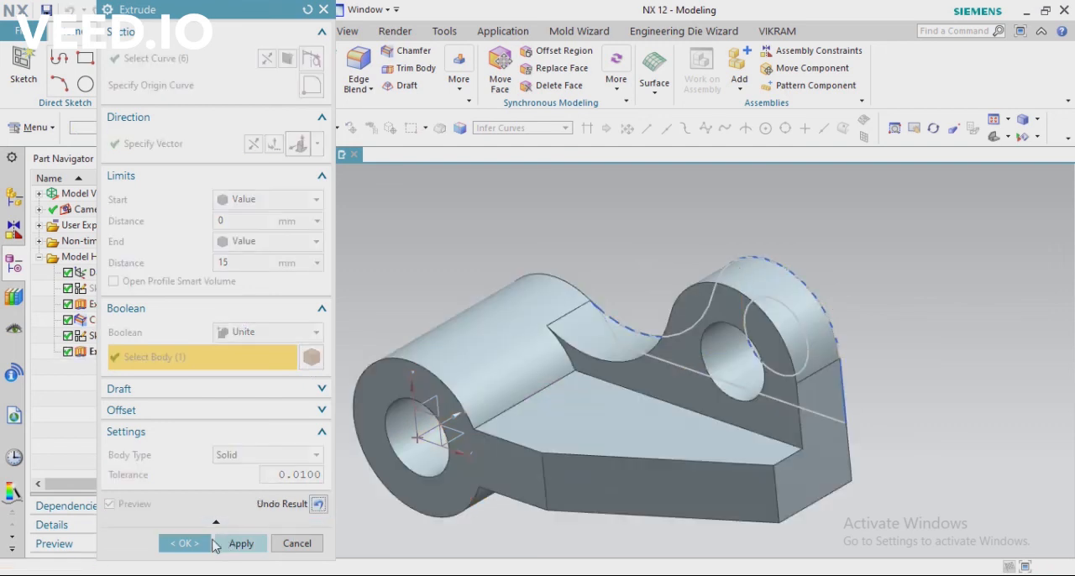
pyautogui.click(185, 544)
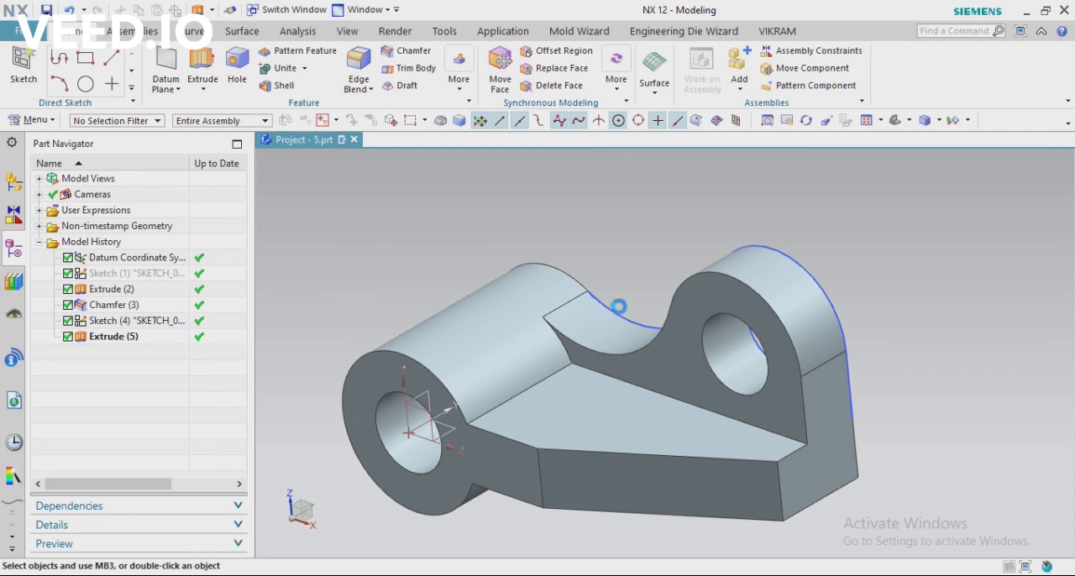
# Hide the lug sketch so only the solid bracket is displayed
pyautogui.click(619, 307)
pyautogui.click(792, 280)
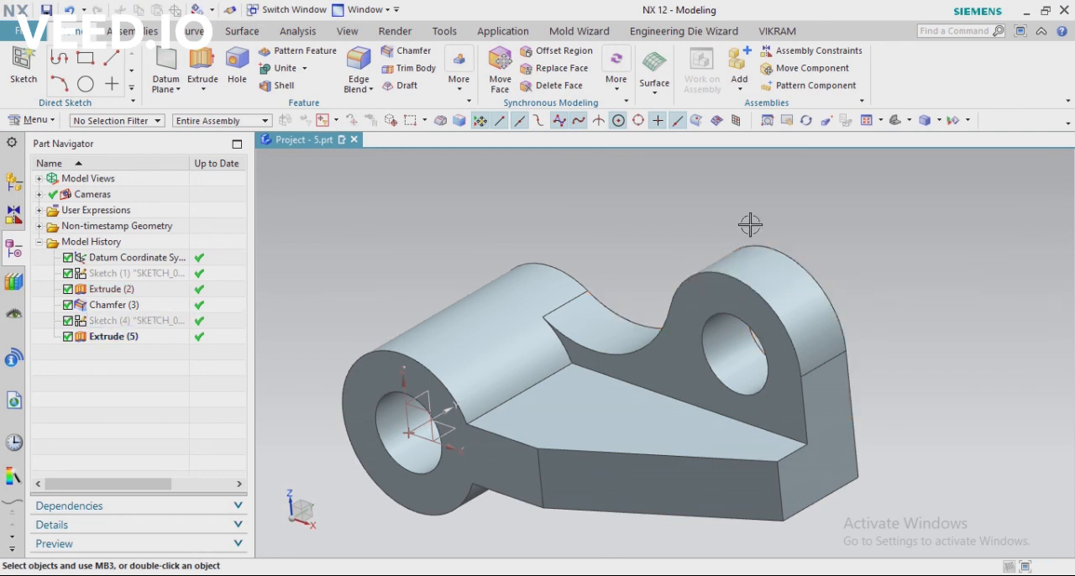
pyautogui.click(894, 123)
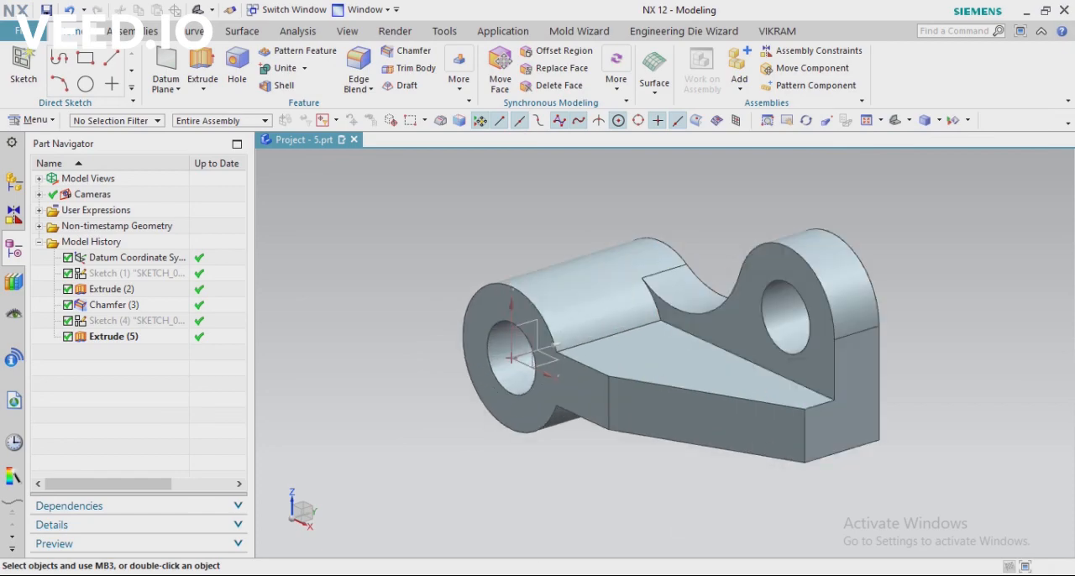
# Compare the bracket model with the PDF drawing and inspect the lug up close
pyautogui.hotkey('alt', 'Tab')
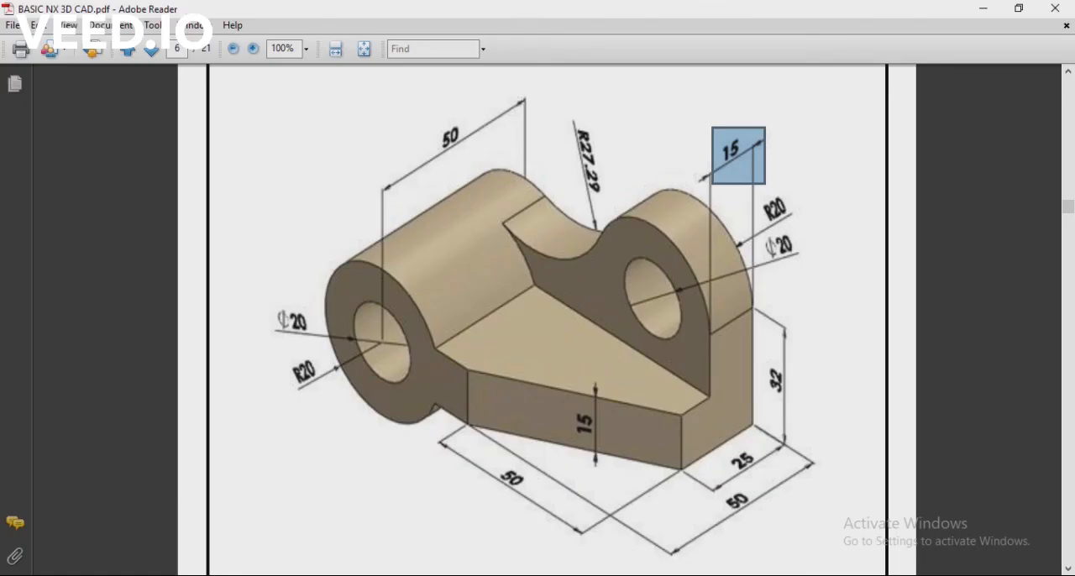
pyautogui.click(648, 575)
pyautogui.scroll(3, 786, 309)
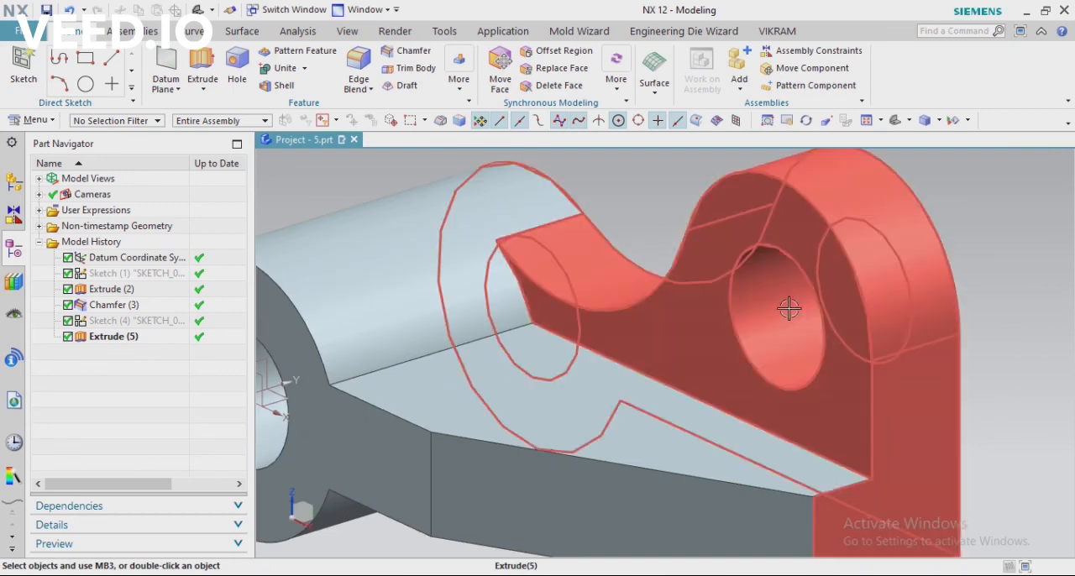